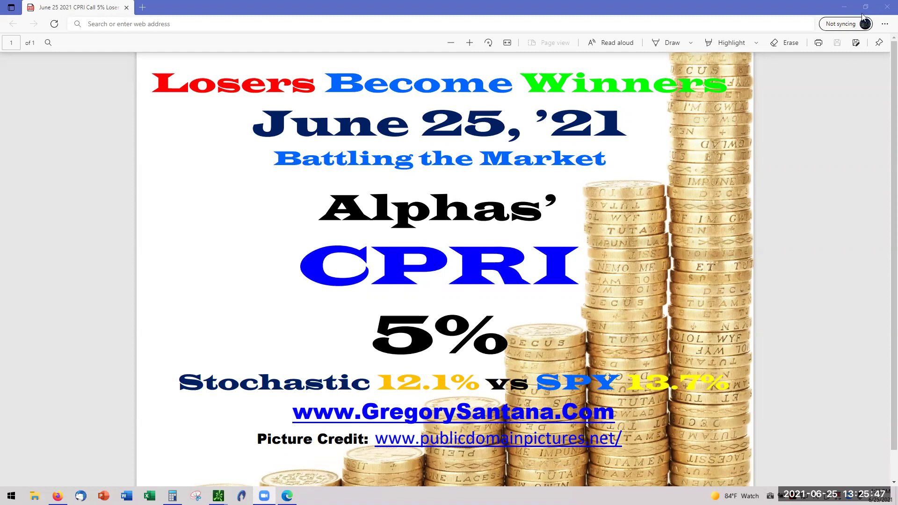
Step: Switch to the thinkorswim CPRI chart, minimizing the title page PDF and the Yahoo Finance browser window
left_click(845, 7)
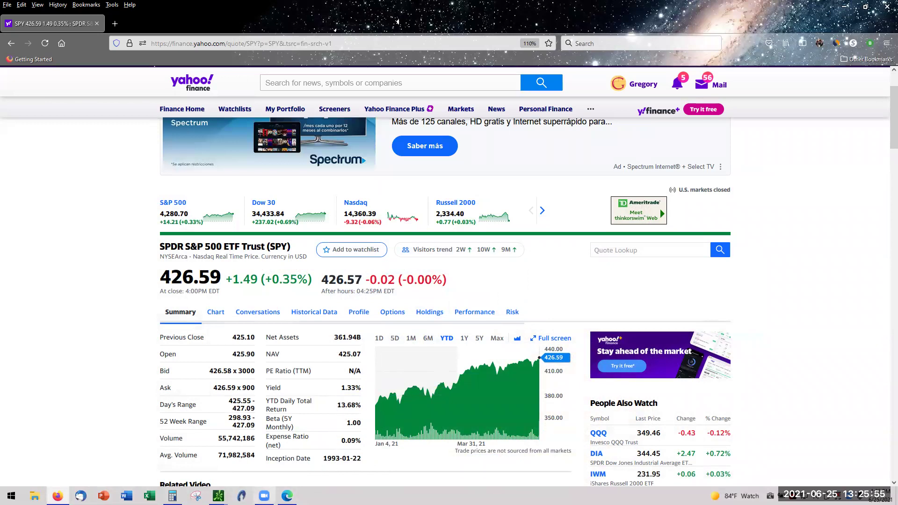
left_click(287, 496)
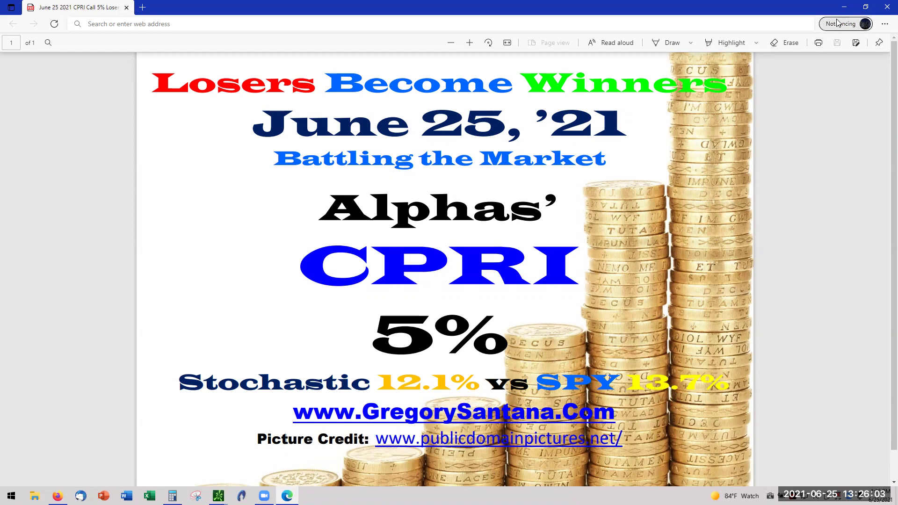
left_click(845, 7)
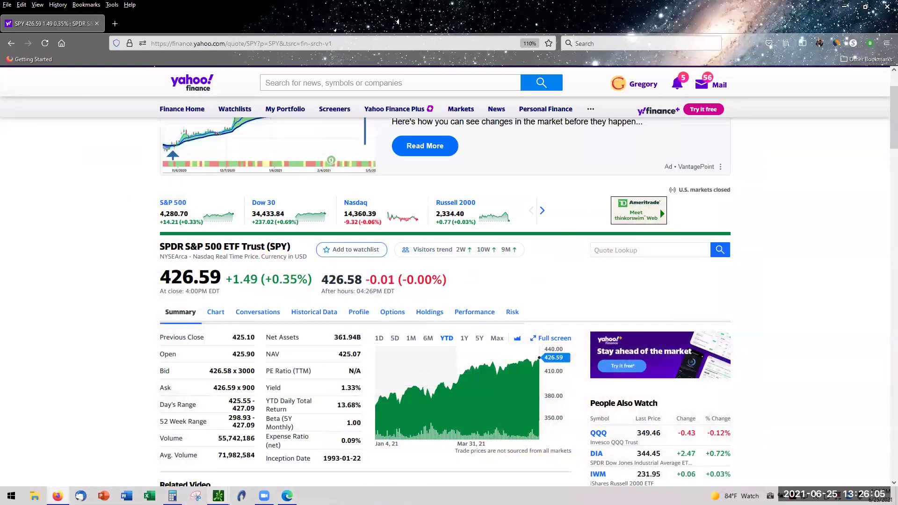
mouse_move(218, 496)
left_click(275, 451)
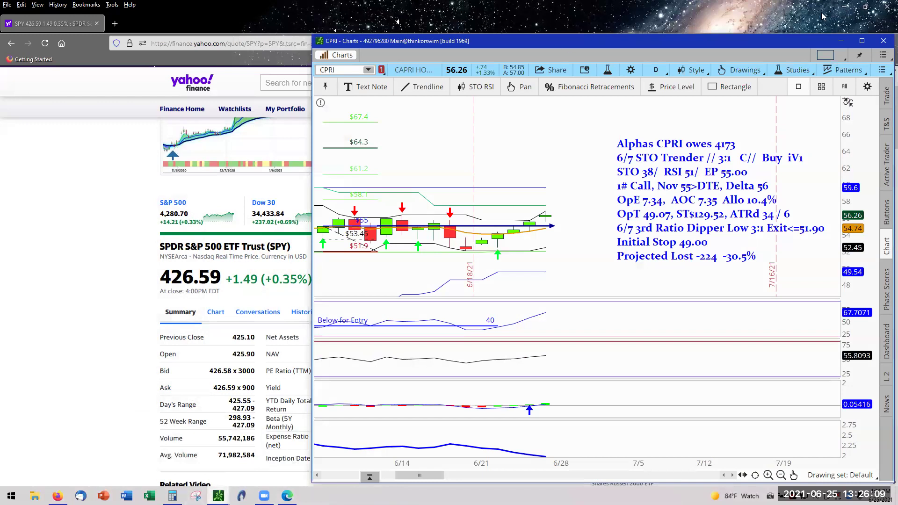
left_click(837, 10)
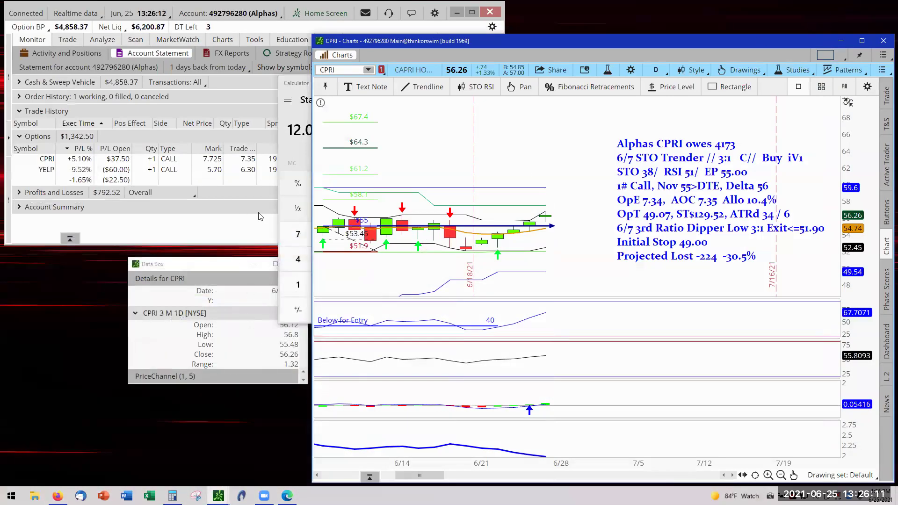
Step: Bring the calculator forward, move it off the chart and minimize it to uncover the CPRI candles
left_click(299, 151)
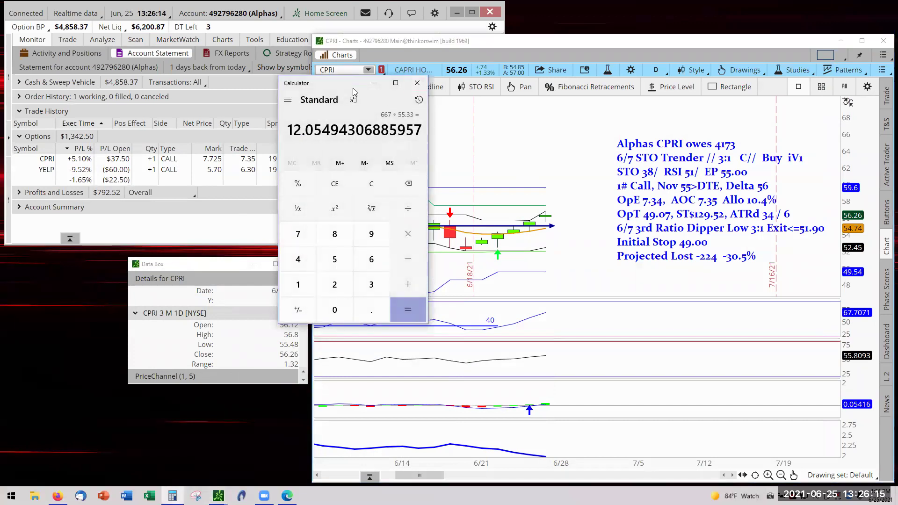
left_click_drag(353, 88, 82, 242)
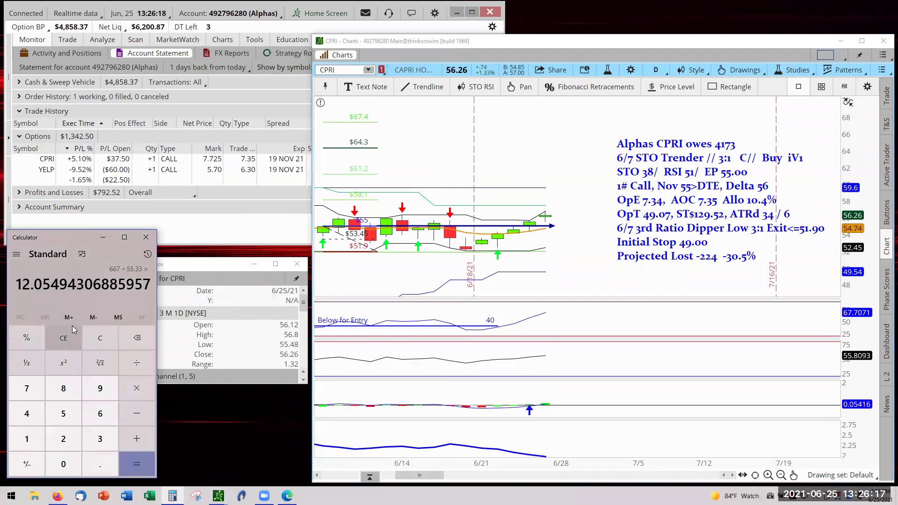
left_click(102, 237)
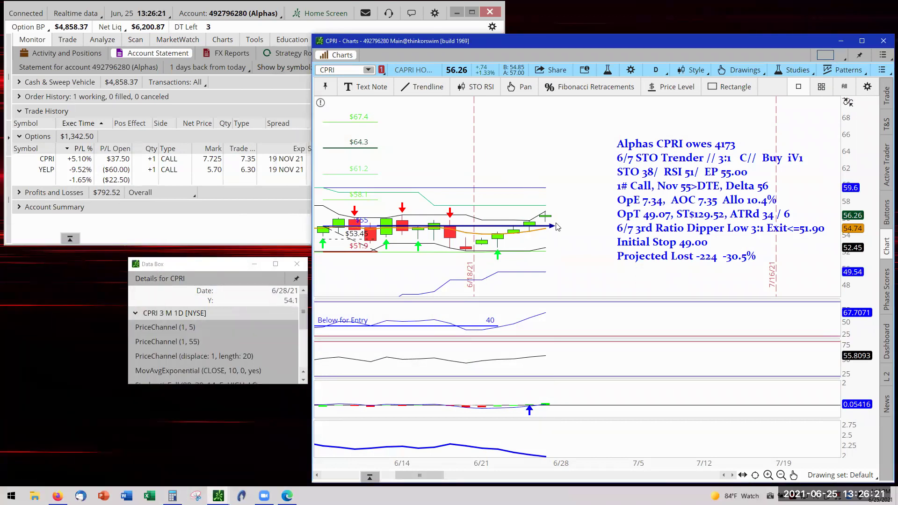
mouse_move(546, 226)
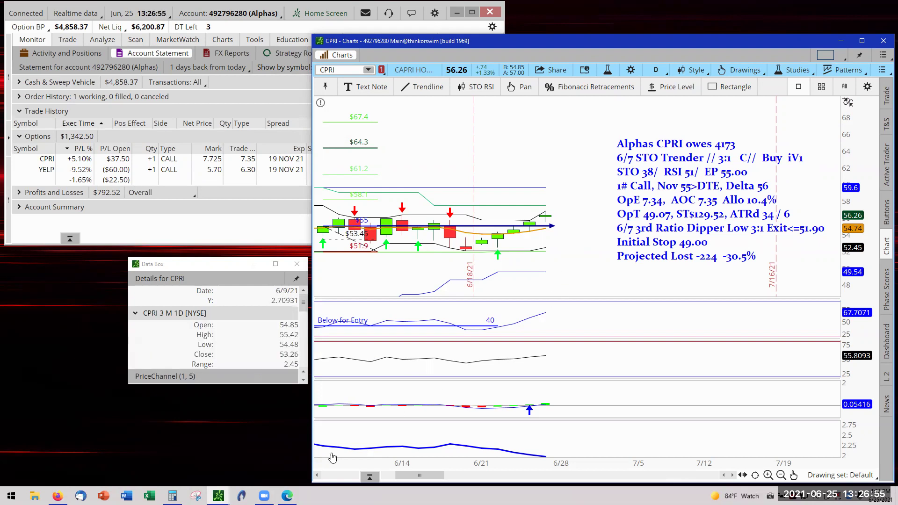
Step: Switch to Firefox, show the Audible library in a new tab, and minimize the browser to return to the chart
left_click(57, 496)
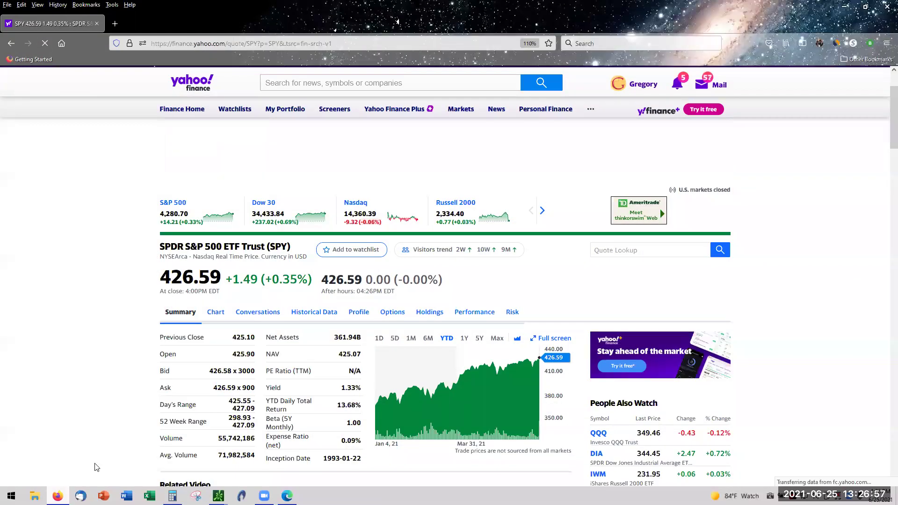
left_click(114, 24)
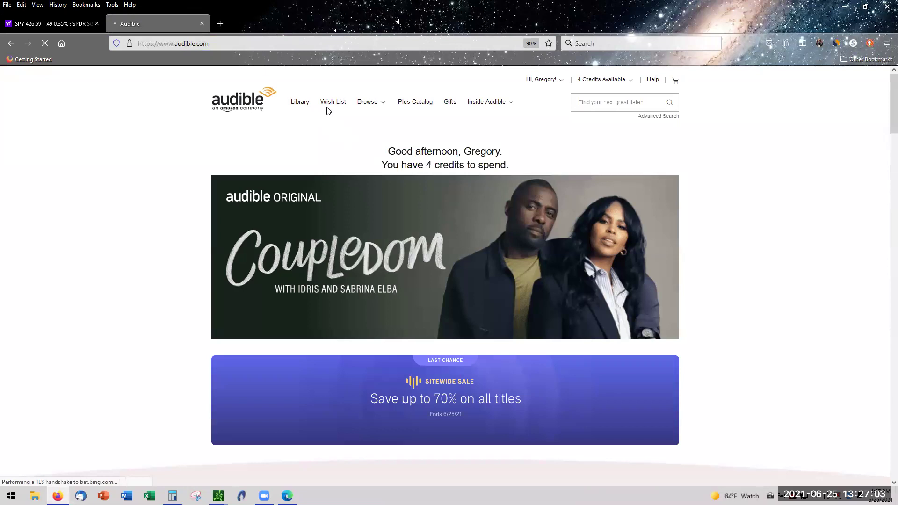
left_click(300, 102)
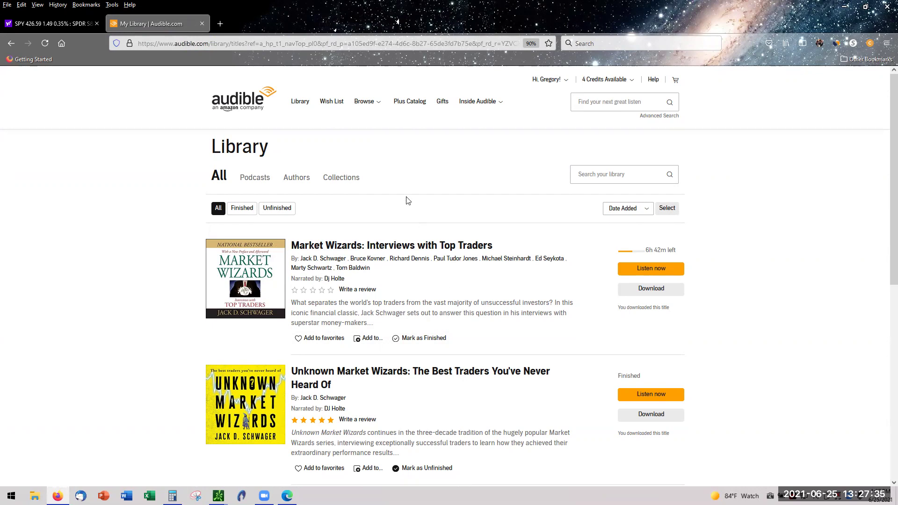
left_click(847, 7)
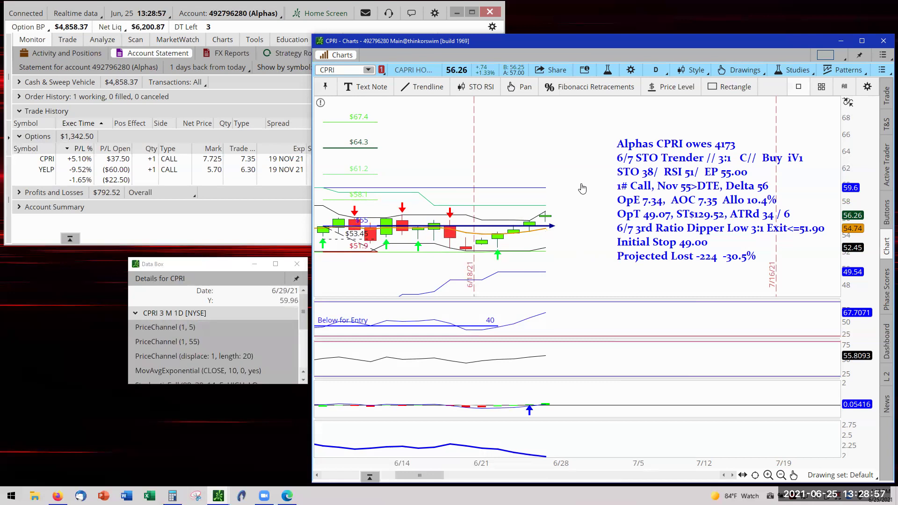
Step: Turn on the display of orders in the chart settings so the working CPRI order is drawn on the chart
left_click(630, 70)
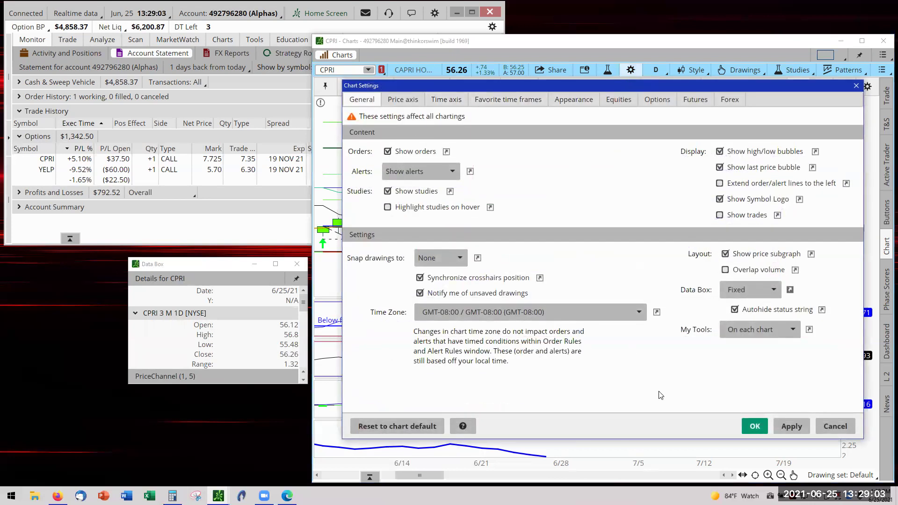
left_click(755, 426)
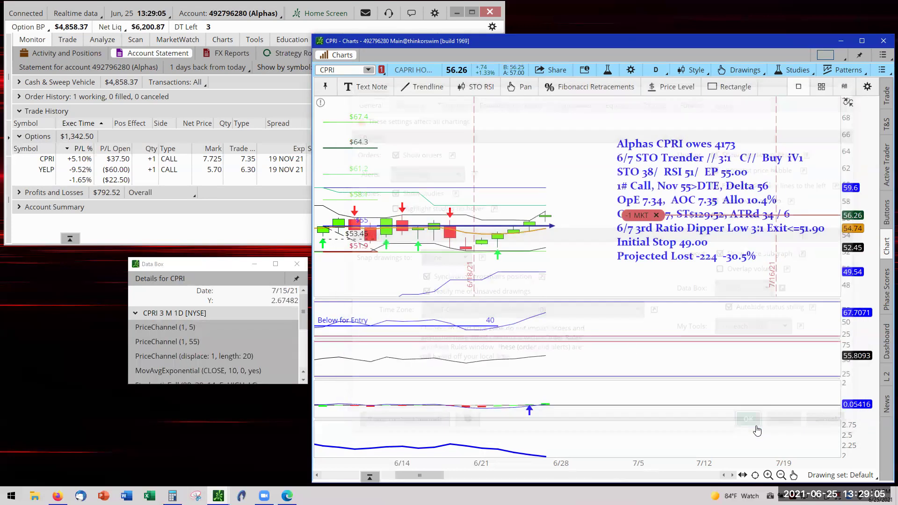
left_click_drag(596, 298, 651, 287)
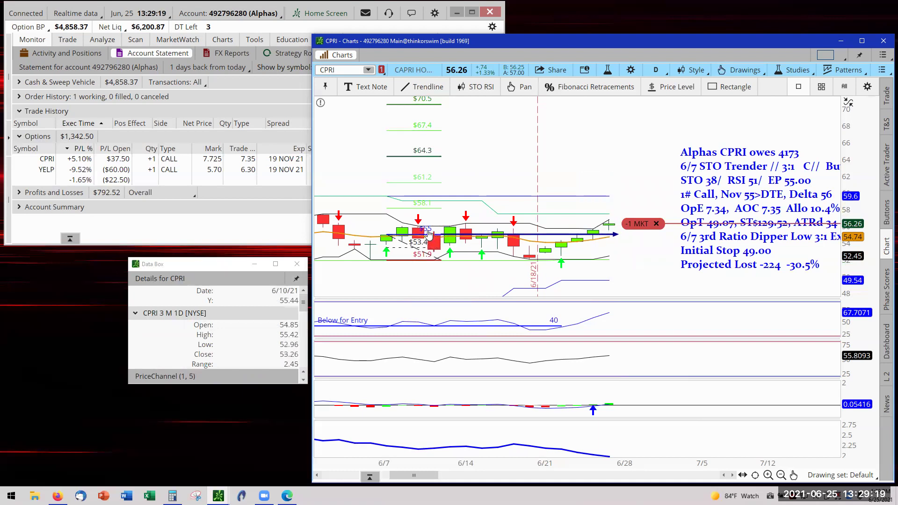
Step: Start a cancel/replace of the working CPRI call sell order and save its lower mark trigger threshold as 55.00
left_click_drag(431, 232, 609, 232)
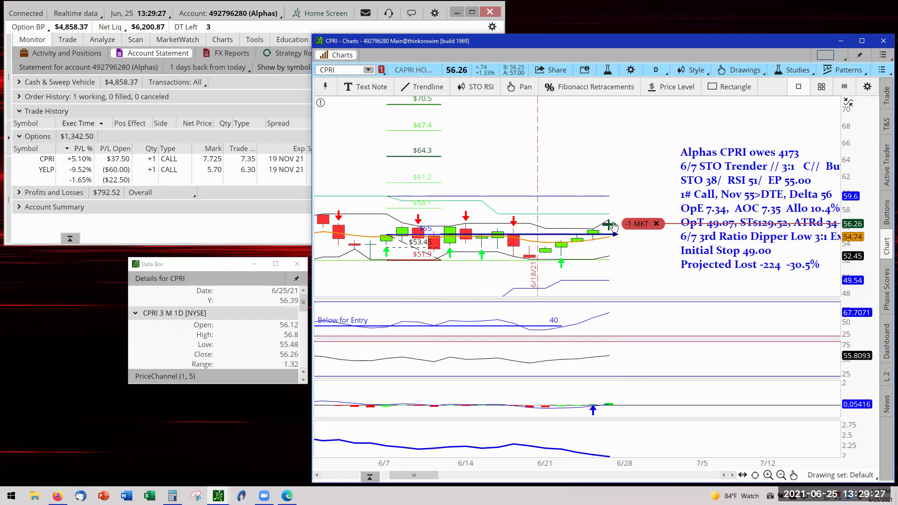
left_click_drag(616, 234, 616, 238)
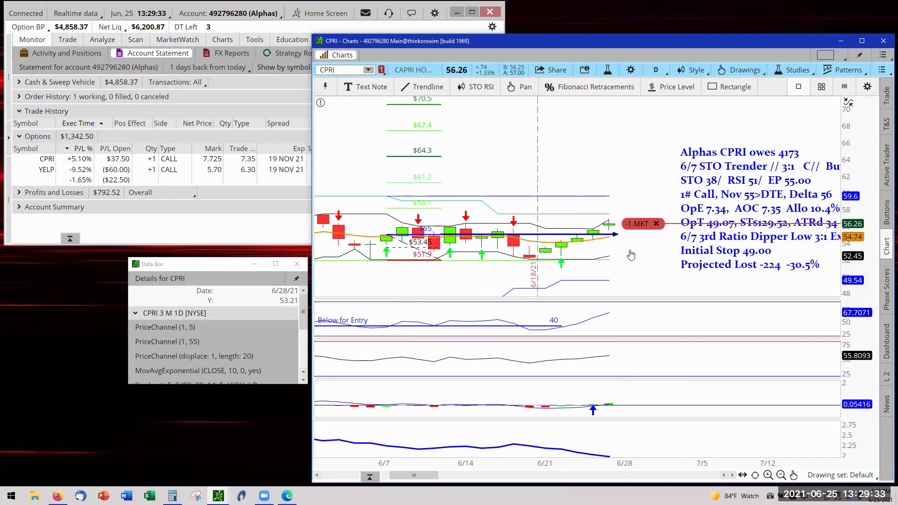
left_click_drag(853, 319, 854, 321)
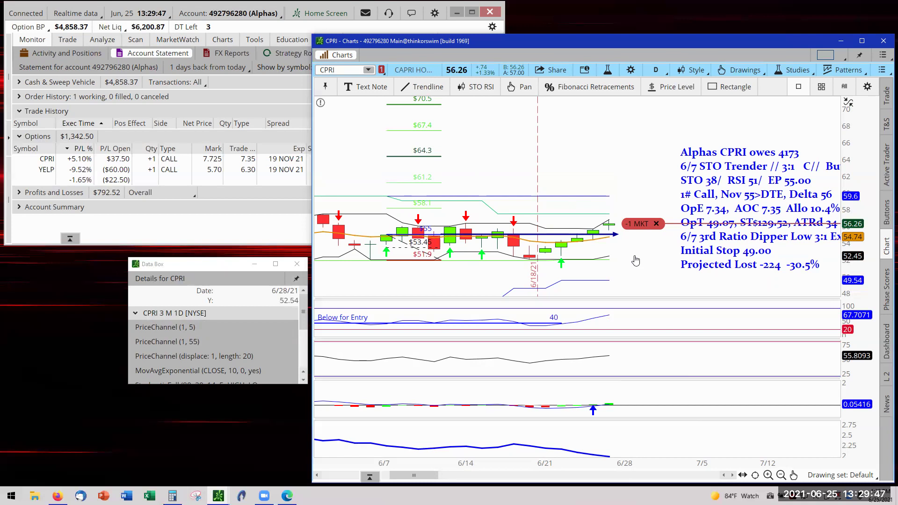
left_click_drag(647, 260, 658, 242)
mouse_move(641, 226)
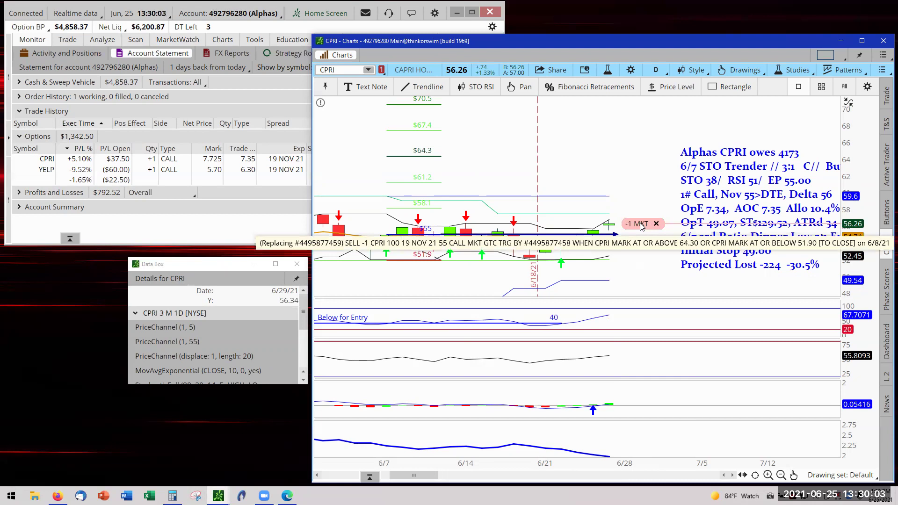
right_click(641, 227)
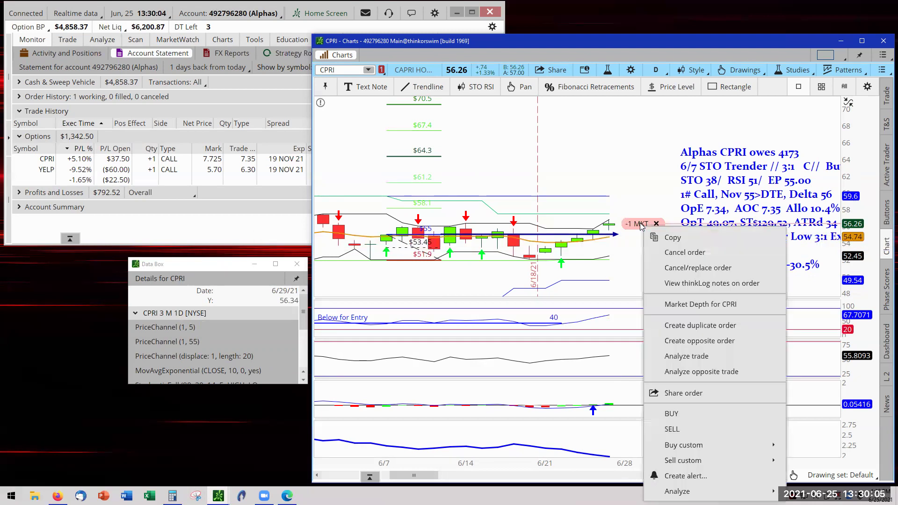
left_click(674, 268)
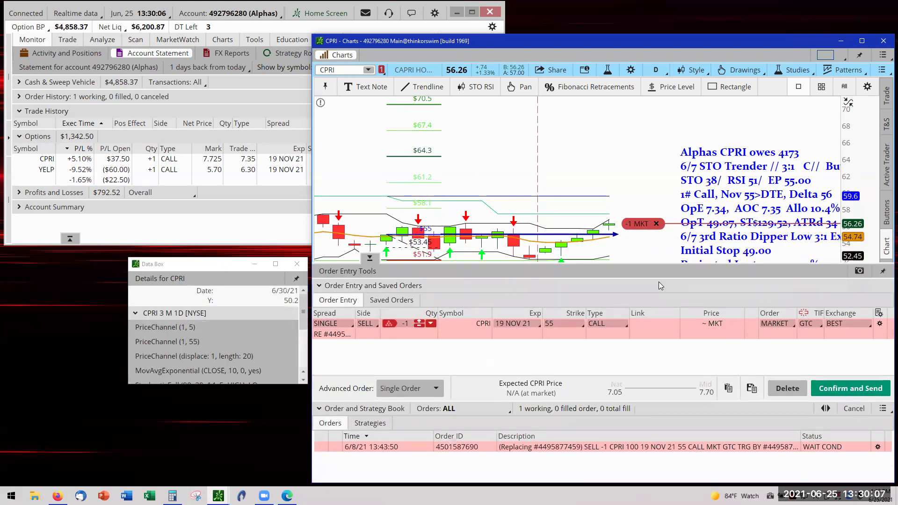
left_click(879, 325)
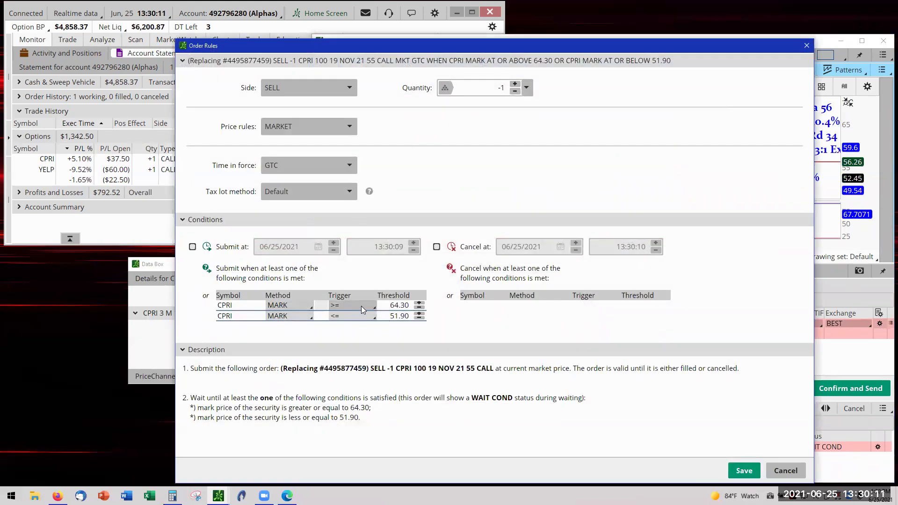
left_click(403, 316)
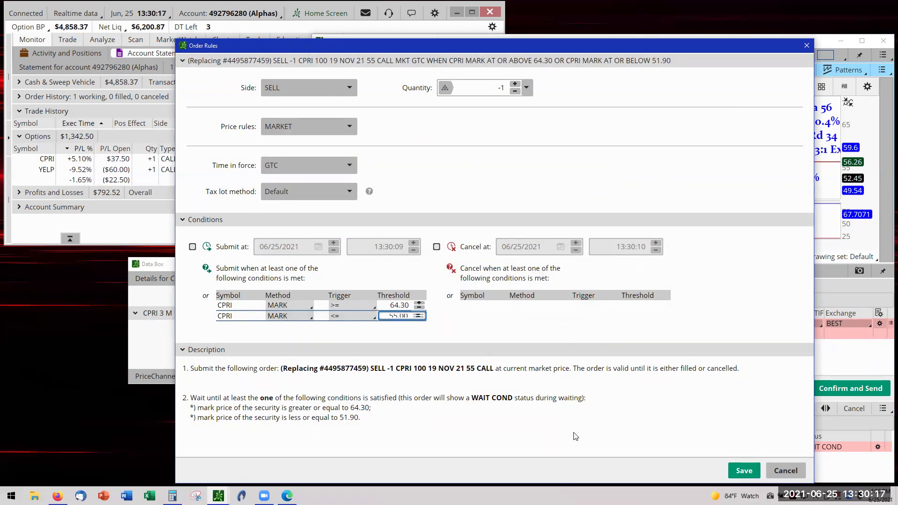
left_click(743, 471)
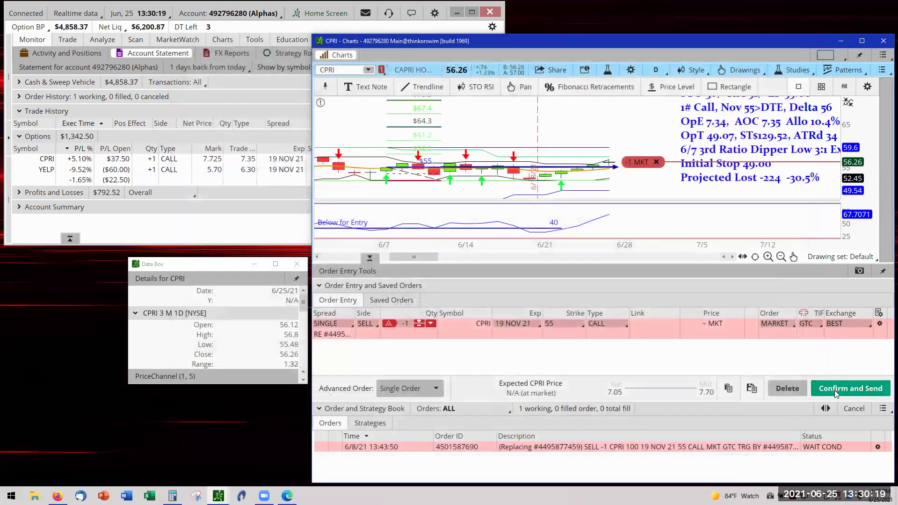
Step: Confirm the replacement CPRI sell order, add the note "EP Stop", and send it
left_click(836, 392)
left_click(595, 347)
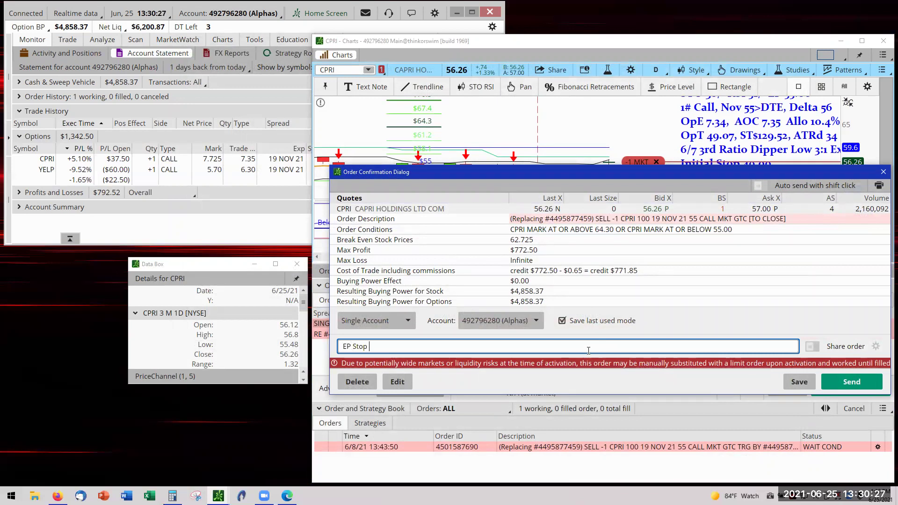
left_click(848, 383)
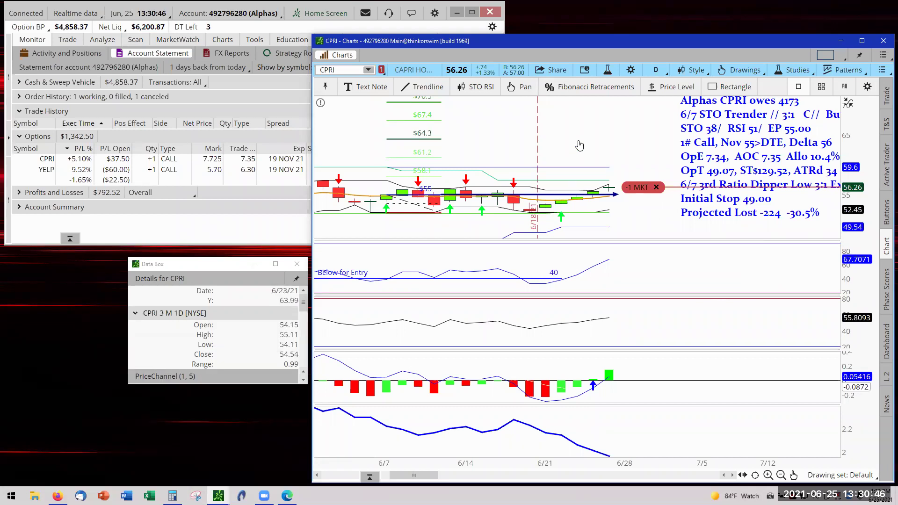
Step: Enlarge the price pane of the CPRI chart and bring the full trade notes beside the latest candles into view
left_click_drag(617, 241, 618, 299)
mouse_move(641, 269)
left_mouse_down()
mouse_move(546, 271)
mouse_move(640, 266)
left_mouse_up()
mouse_move(641, 230)
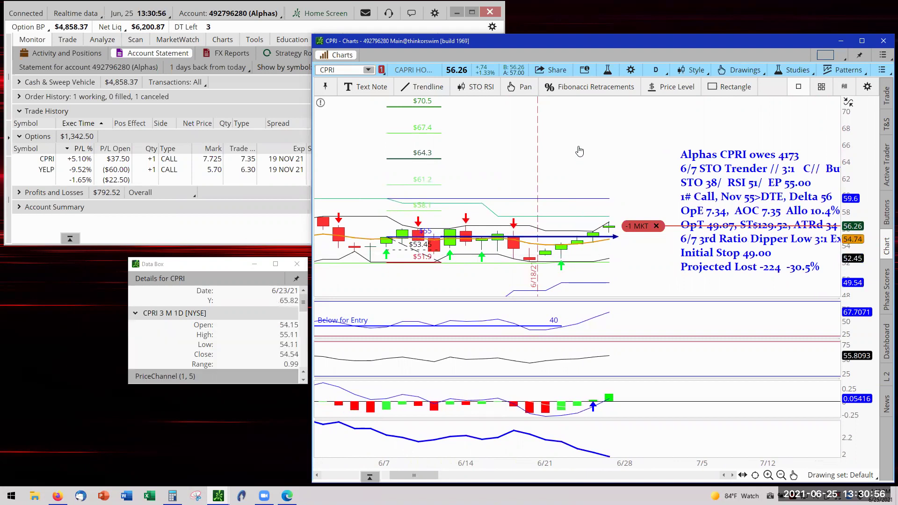
scroll(607, 150, "down", 6)
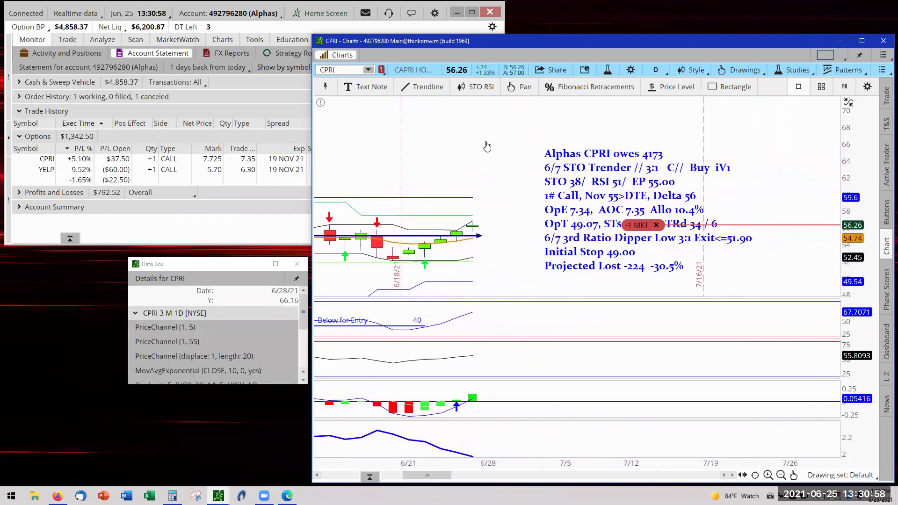
scroll(608, 164, "up", 4)
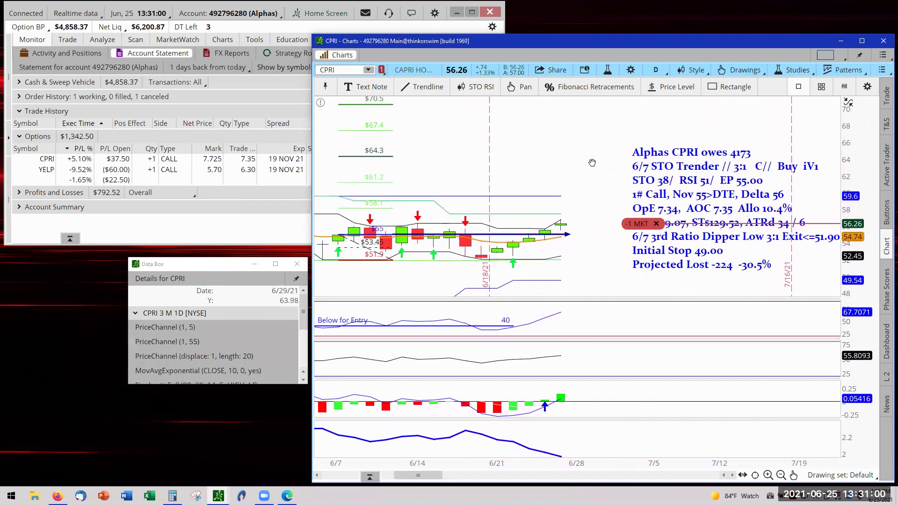
left_click_drag(567, 161, 397, 159)
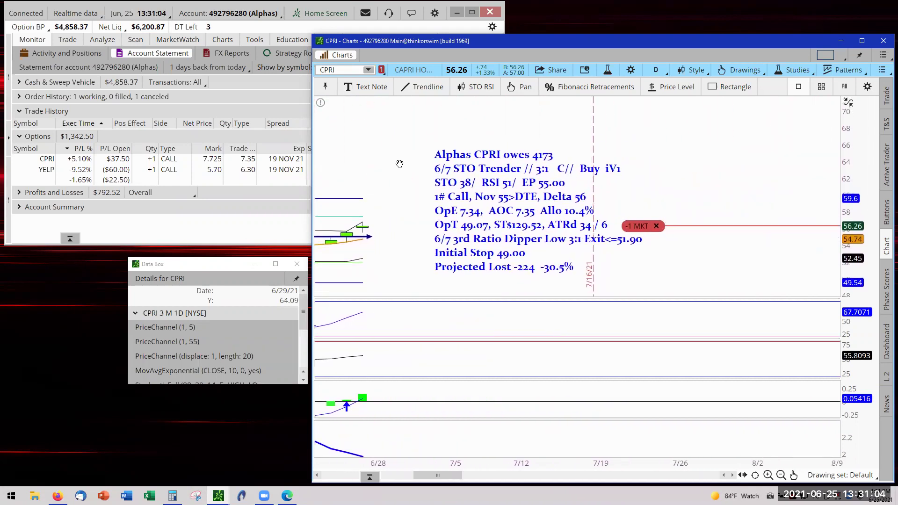
left_click(657, 226)
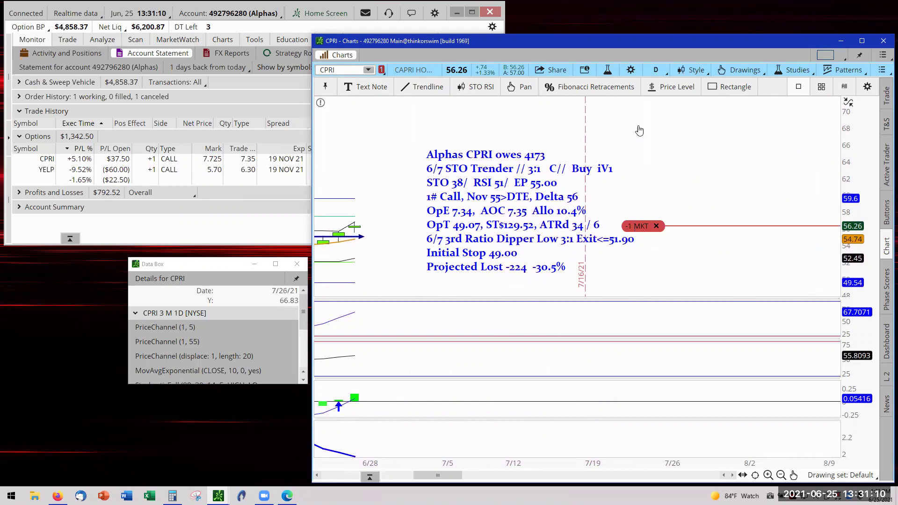
Step: Turn off the display of orders in the chart settings and apply the change
left_click(631, 71)
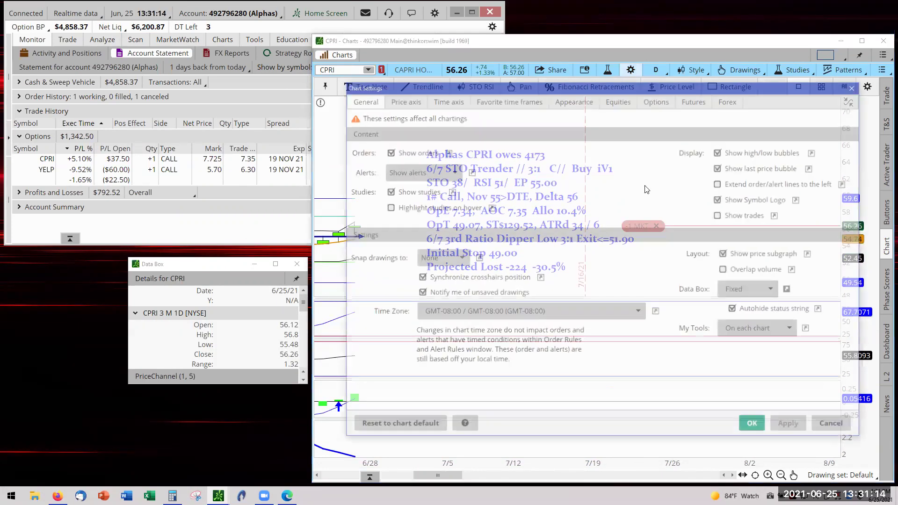
left_click(387, 152)
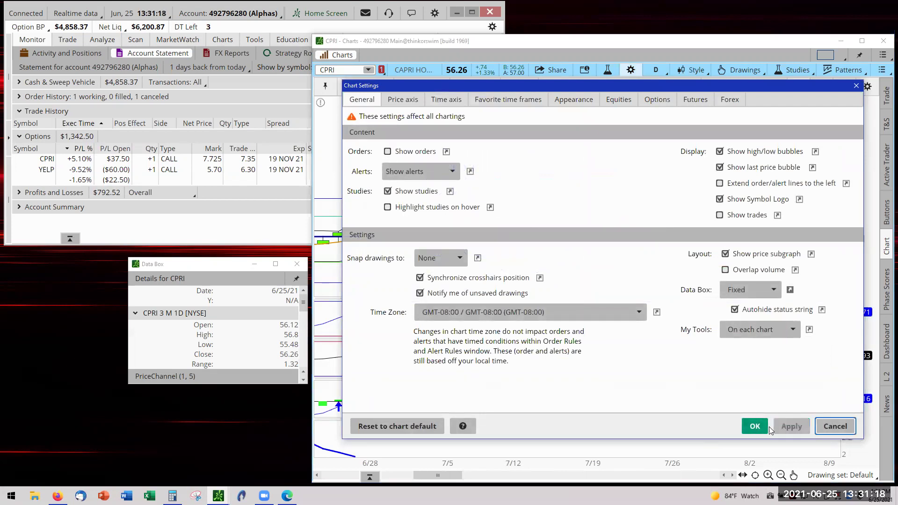
left_click(754, 426)
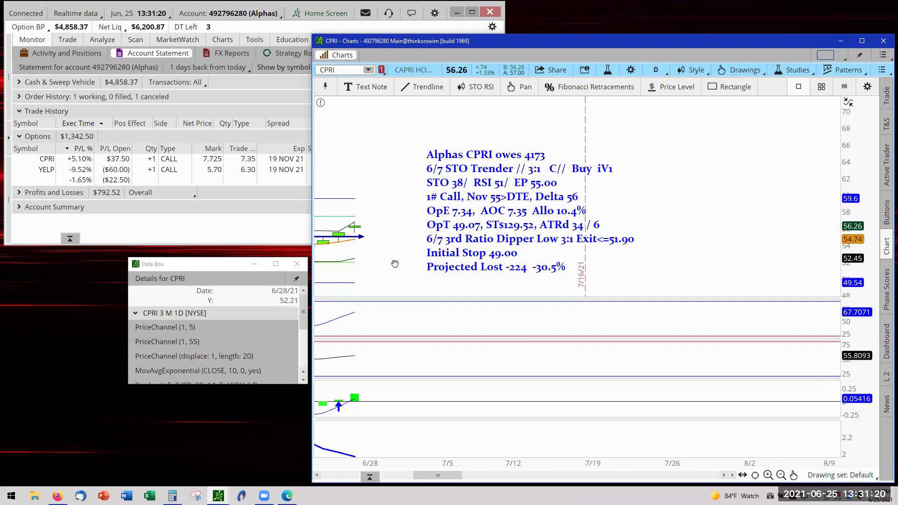
Step: Replace the "Initial Stop 49.00" line in the CPRI chart's text note with "6/25 EP Stop 55.00" and save it
left_click_drag(402, 263, 551, 250)
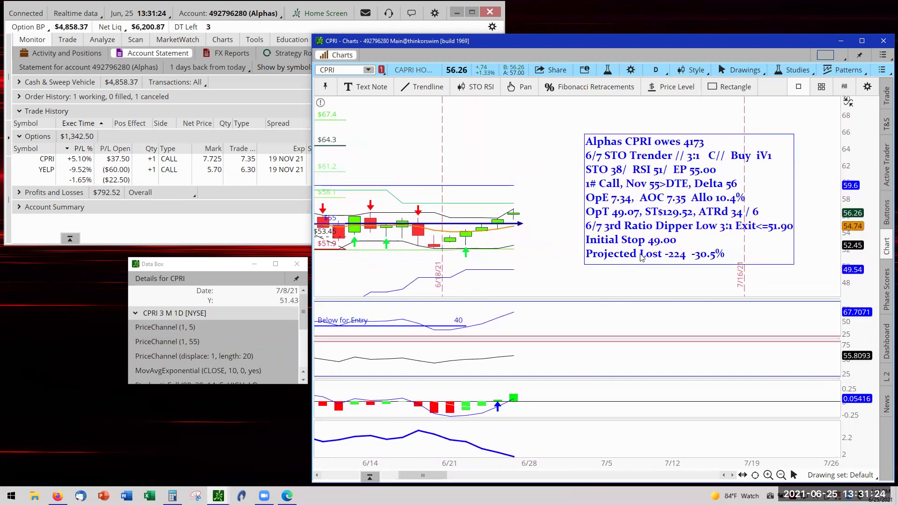
double_click(655, 243)
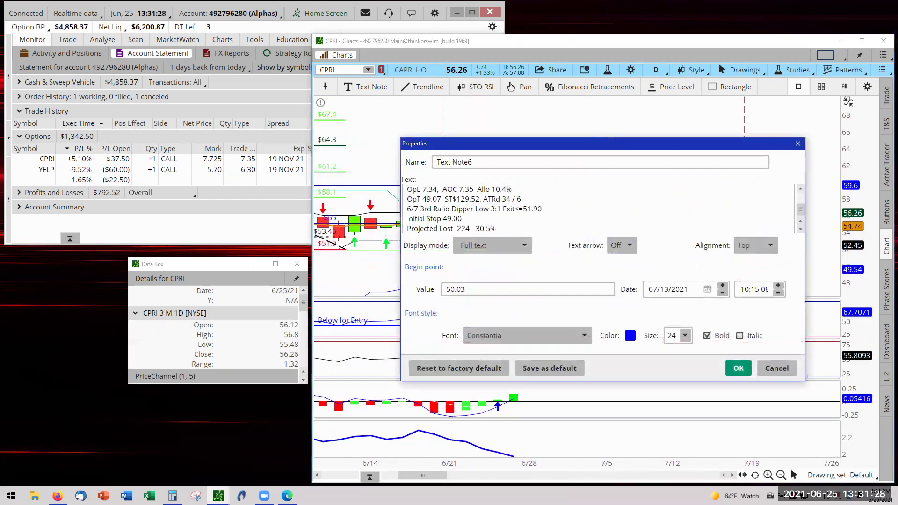
left_click_drag(406, 218, 487, 219)
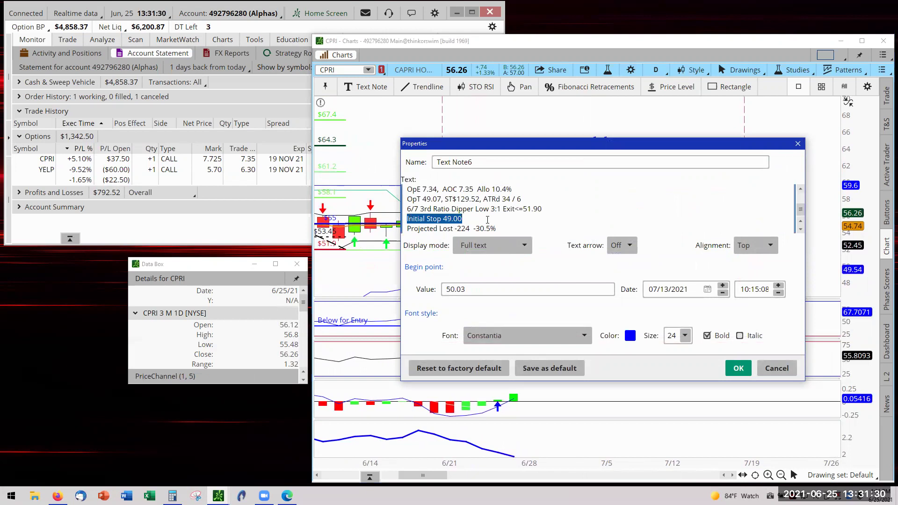
type("6/25 EP")
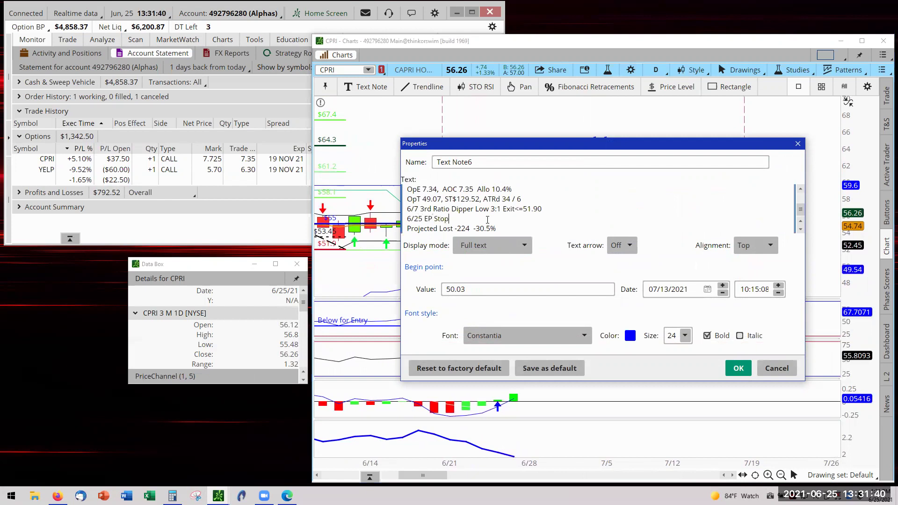
left_click(739, 368)
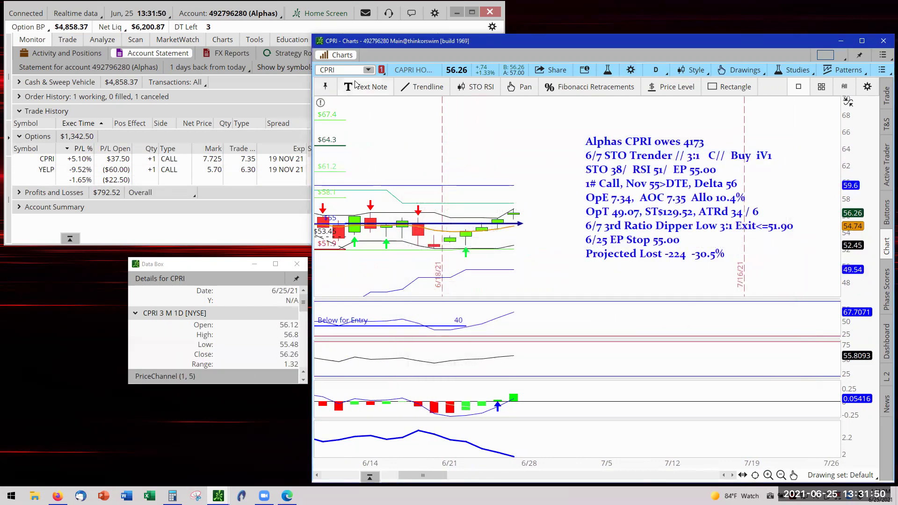
Step: Switch the chart to the YELP position and bring its trade notes and latest candles into view for review
left_click(368, 71)
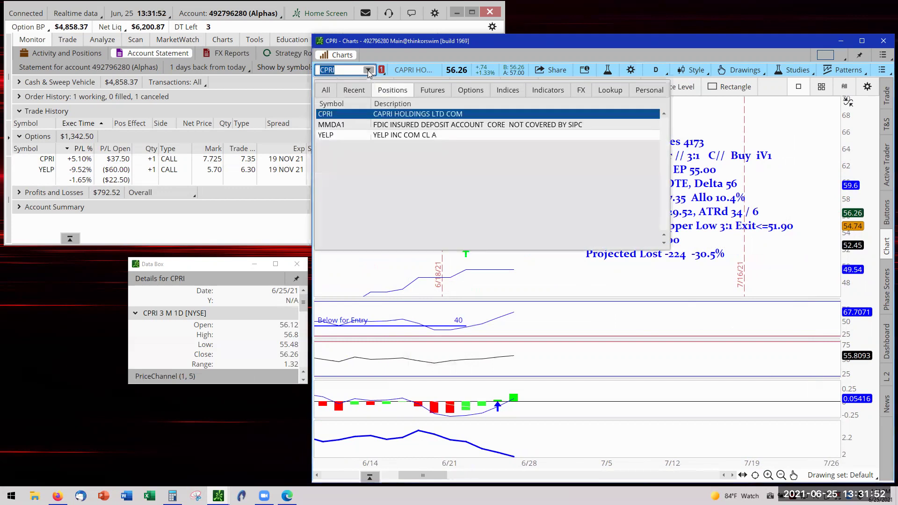
left_click(391, 135)
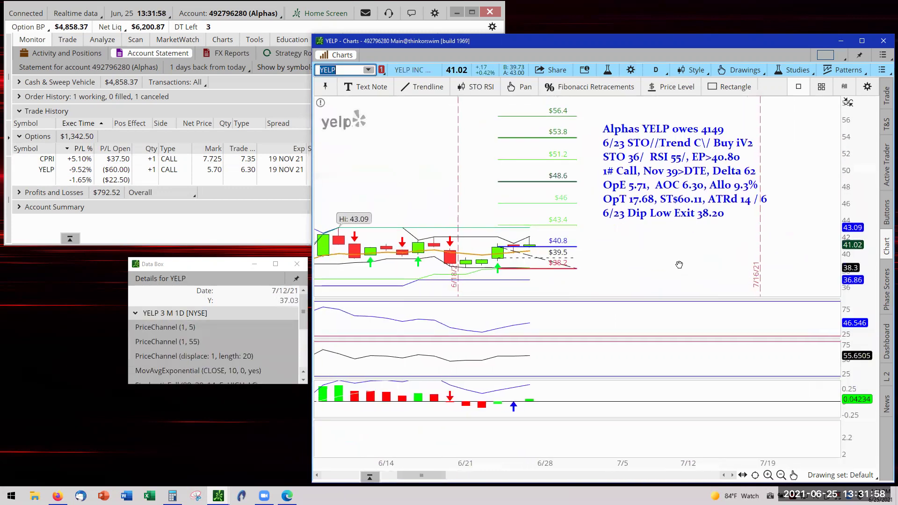
left_click_drag(648, 248, 558, 269)
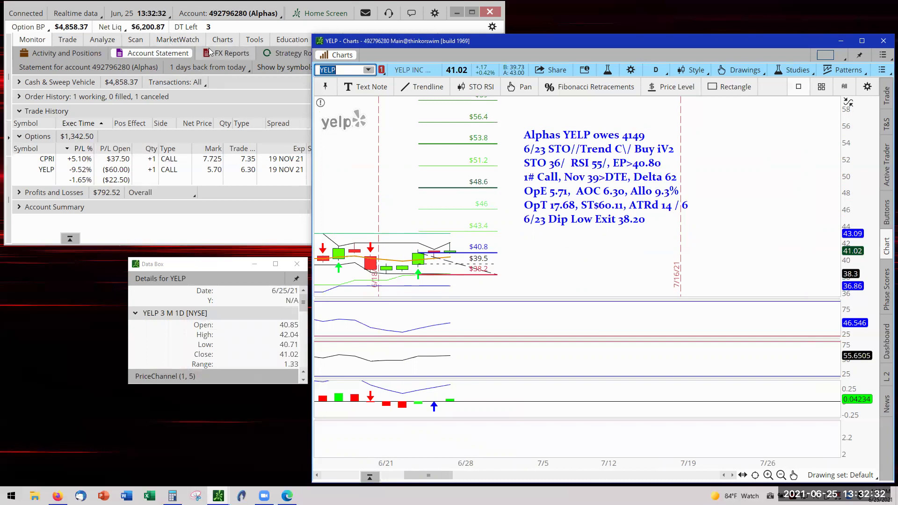
Step: Show the Option Hacker scan in the main window, collapse its setup section, and widen the window
left_click(134, 39)
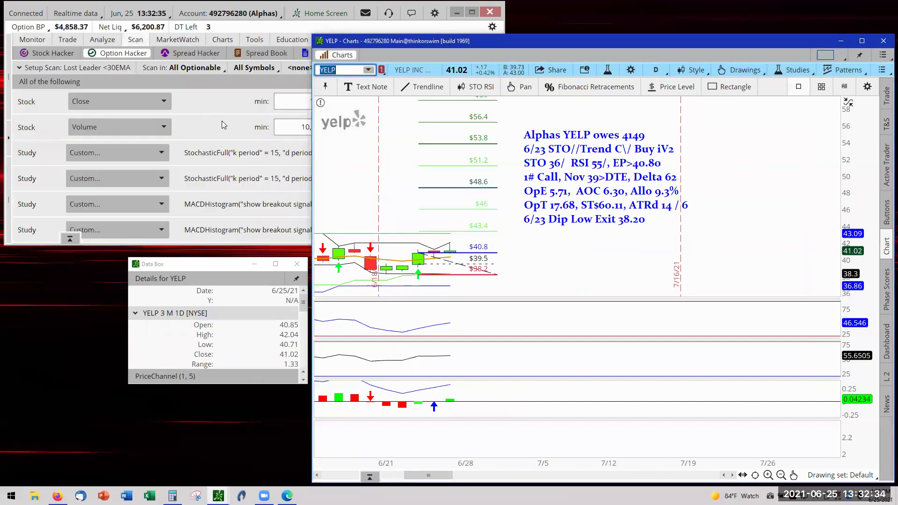
left_click(217, 84)
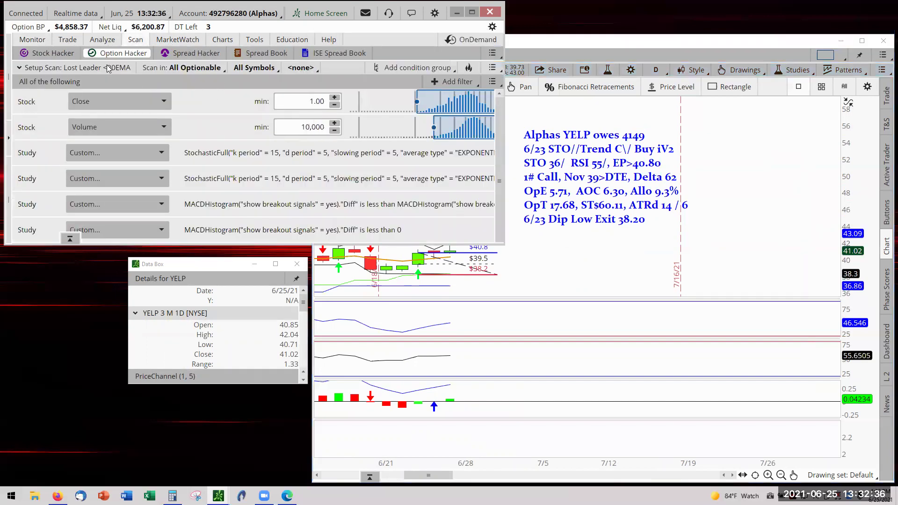
left_click(20, 68)
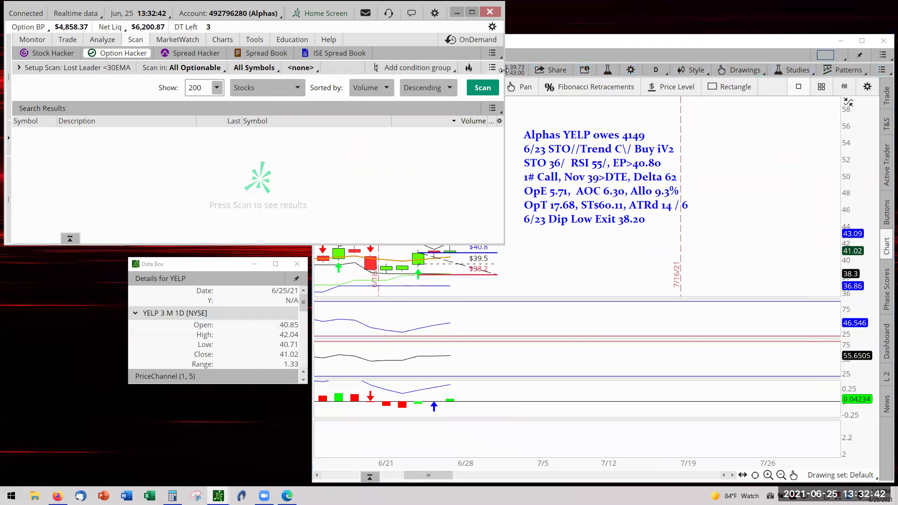
left_click_drag(503, 70, 837, 68)
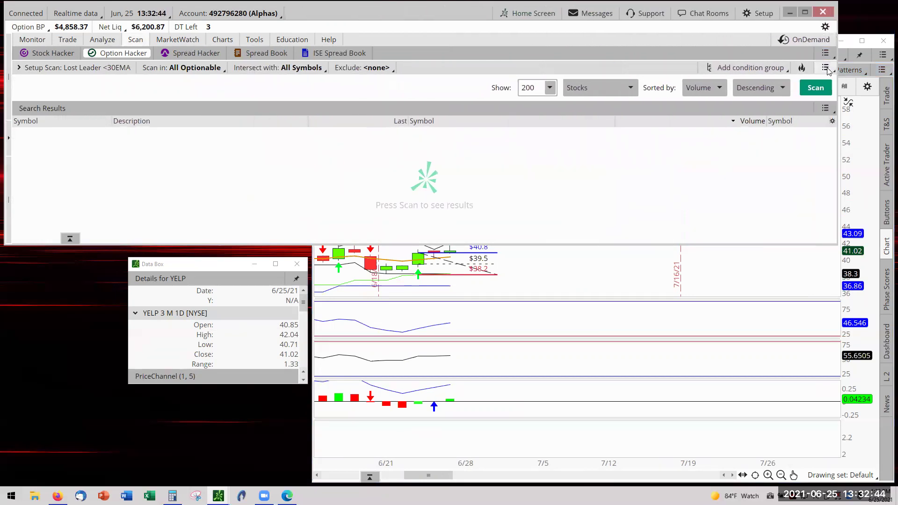
Step: Load the personal scan query "Stochastic Uptrend" and run the scan
left_click(825, 67)
mouse_move(805, 104)
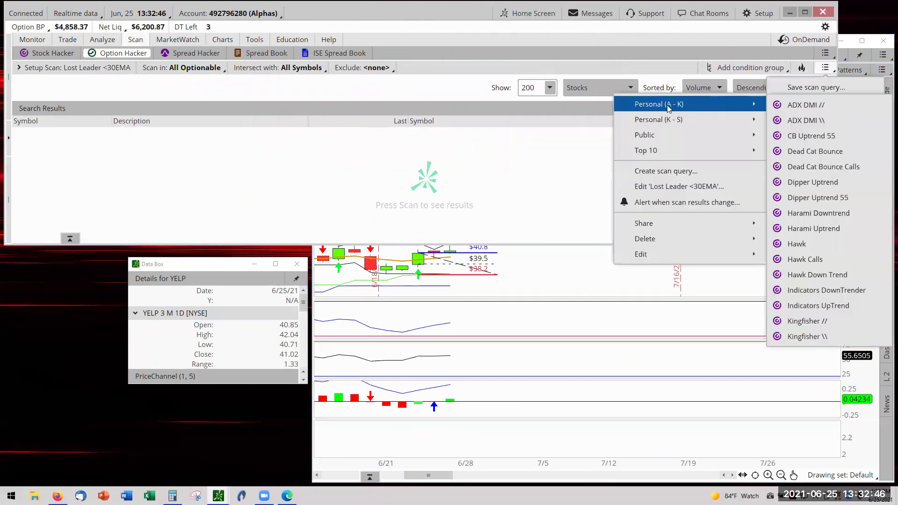
mouse_move(650, 116)
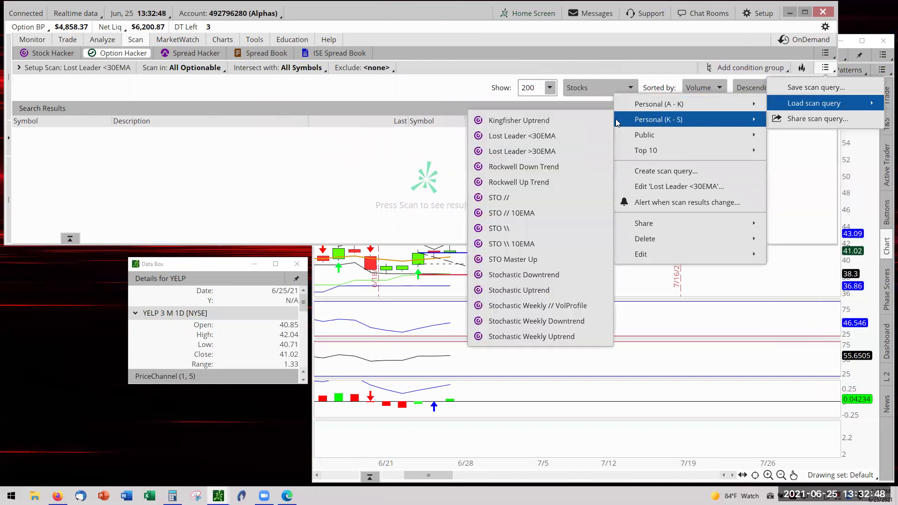
left_click(519, 291)
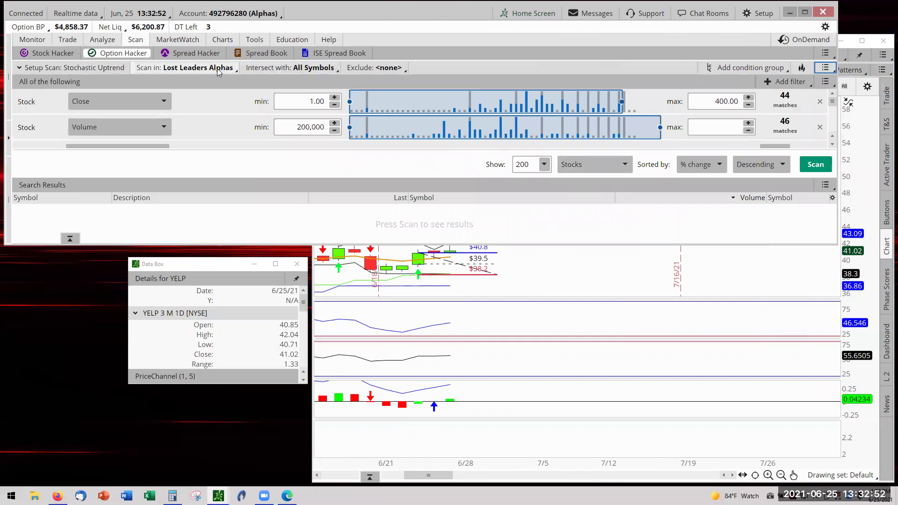
left_click(816, 166)
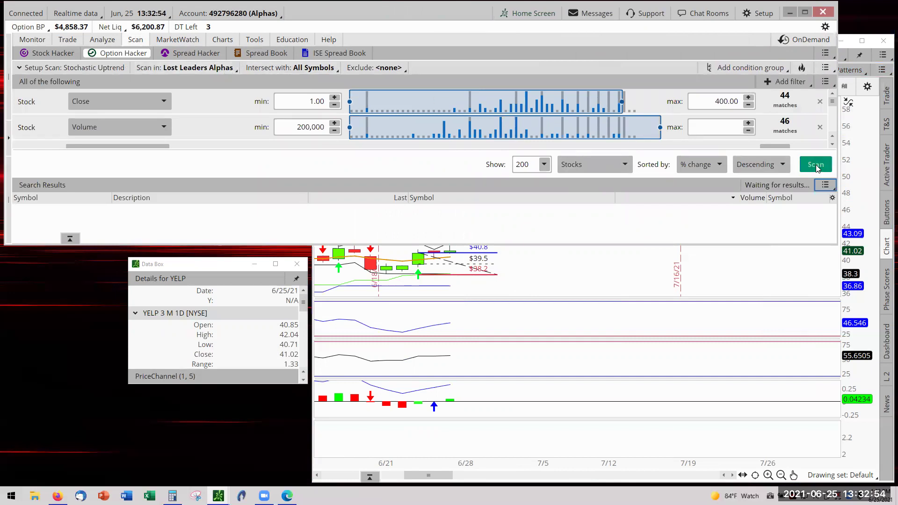
Step: Bring the main window back to the front and make it taller so the scan results have more room
left_click(654, 250)
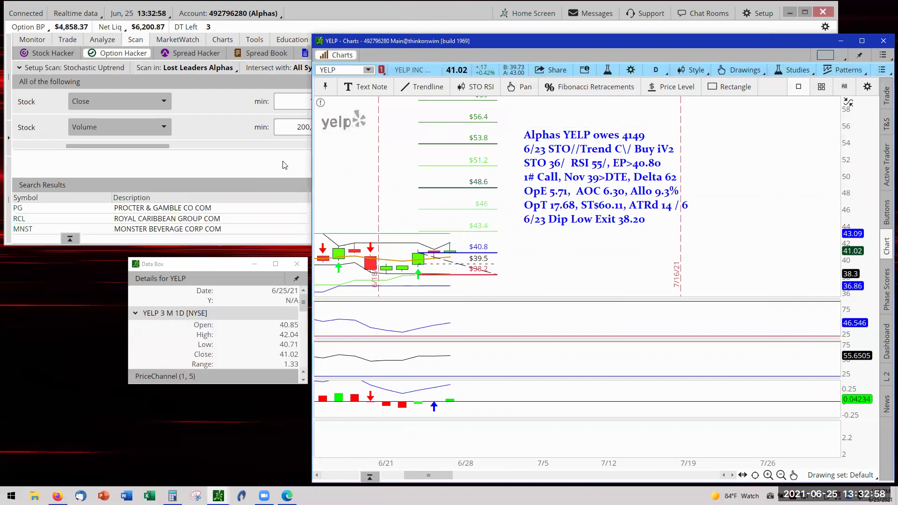
left_click(279, 178)
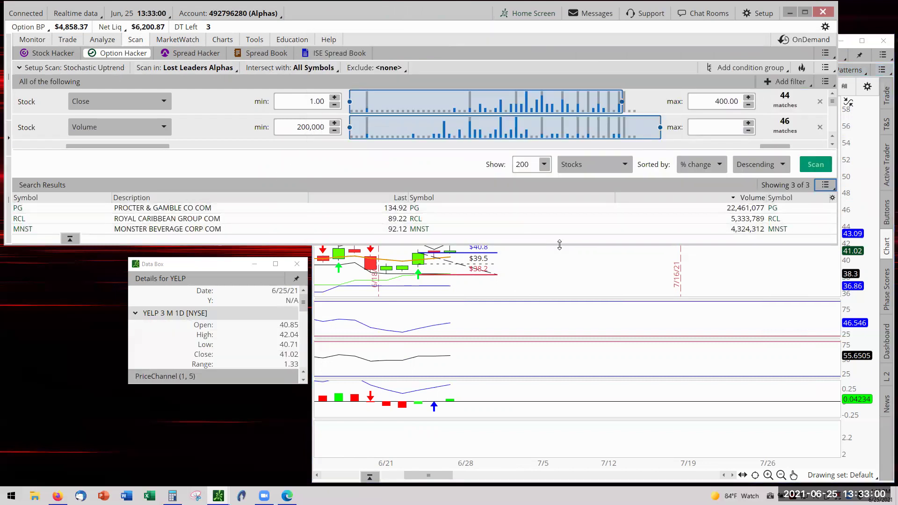
left_click_drag(561, 244, 570, 324)
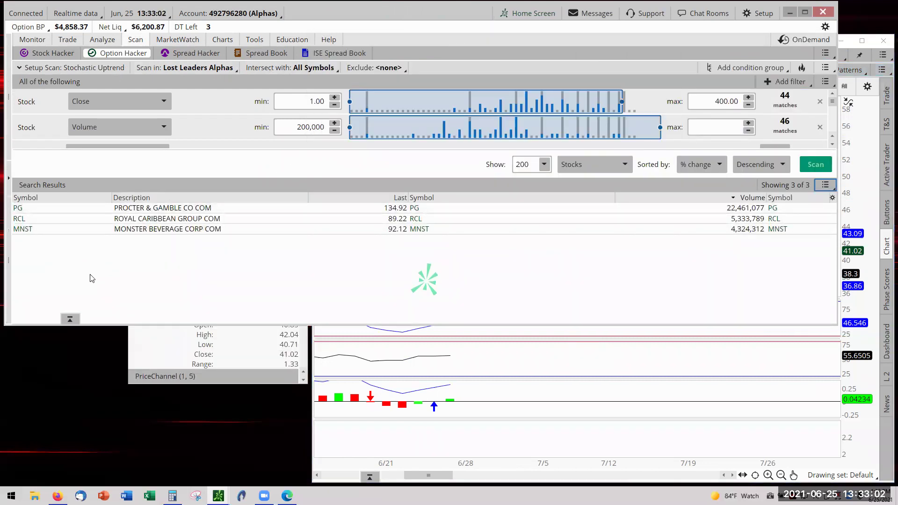
Step: Send PG from the scan results to the red-linked chart and bring that chart to the front
right_click(21, 212)
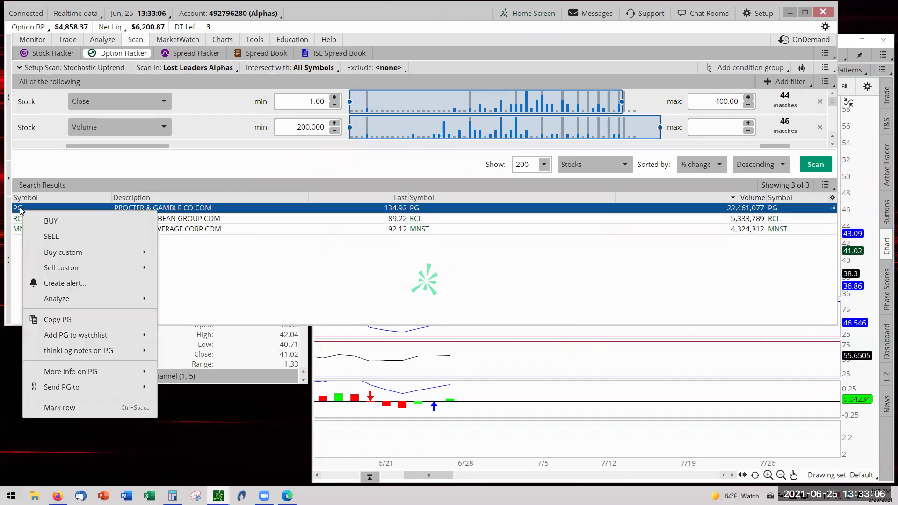
mouse_move(101, 389)
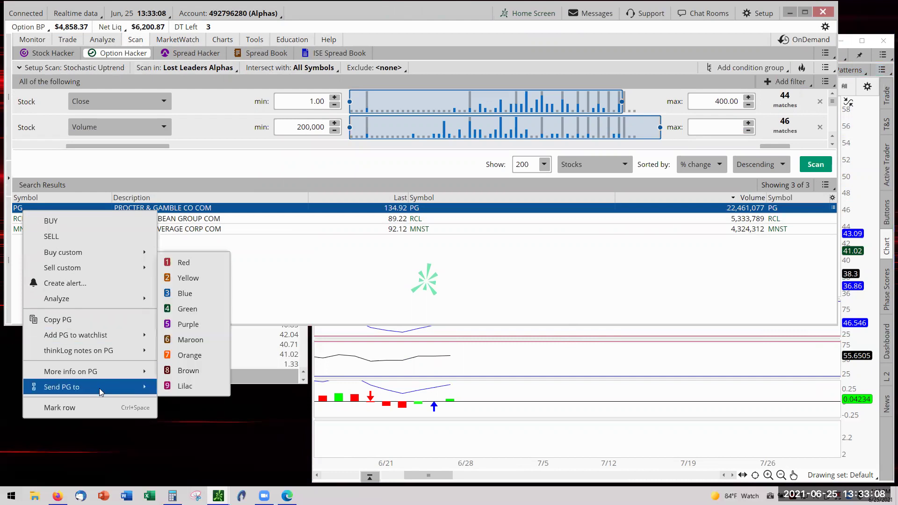
left_click(190, 265)
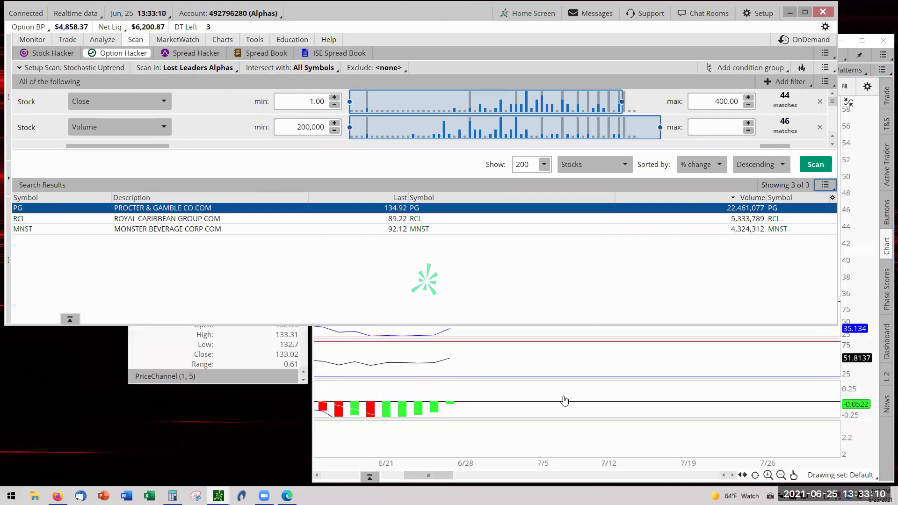
left_click(596, 361)
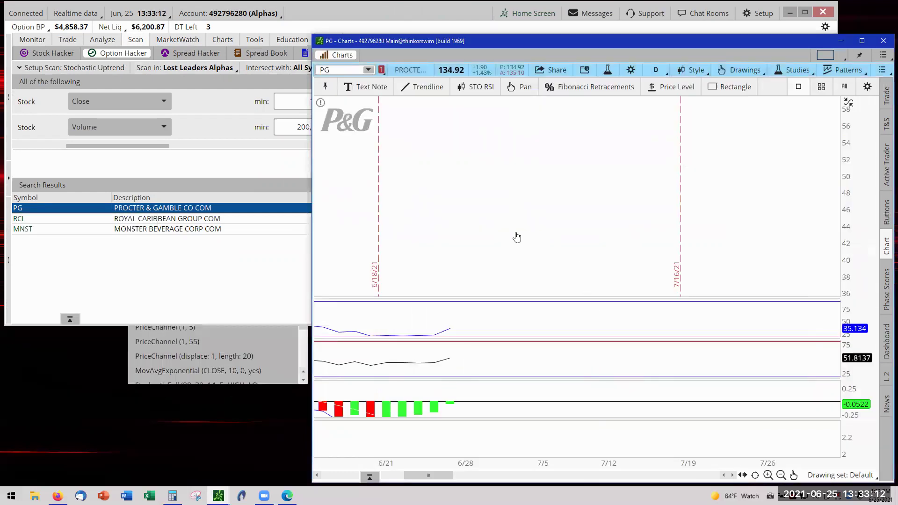
Step: Fit the price scale to PG and delete the old Fibonacci retracement just before the 5/21/21 expiration line
right_click(515, 237)
left_click(528, 230)
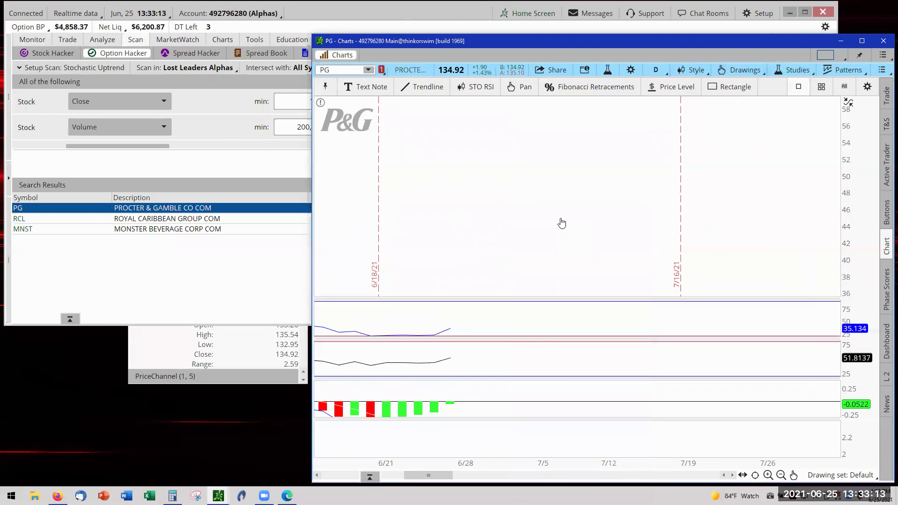
left_click(767, 474)
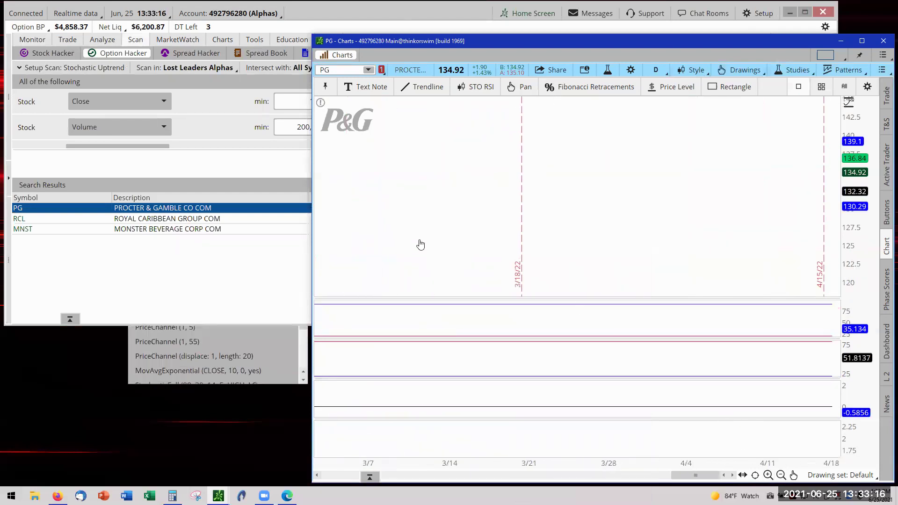
left_click_drag(696, 479, 396, 475)
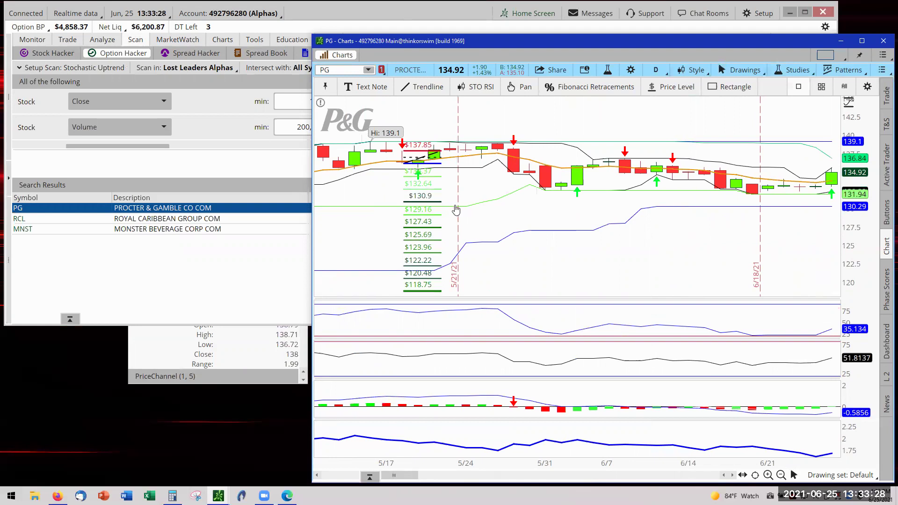
left_click(430, 205)
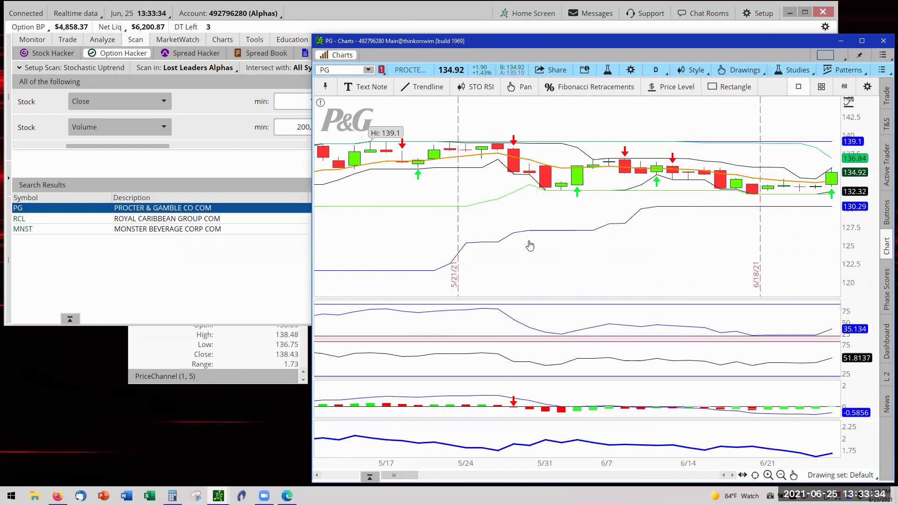
Step: Draw a Fibonacci retracement at PG's latest candle, from about 135.5 at its high down to about 132.38
left_click_drag(743, 247, 468, 279)
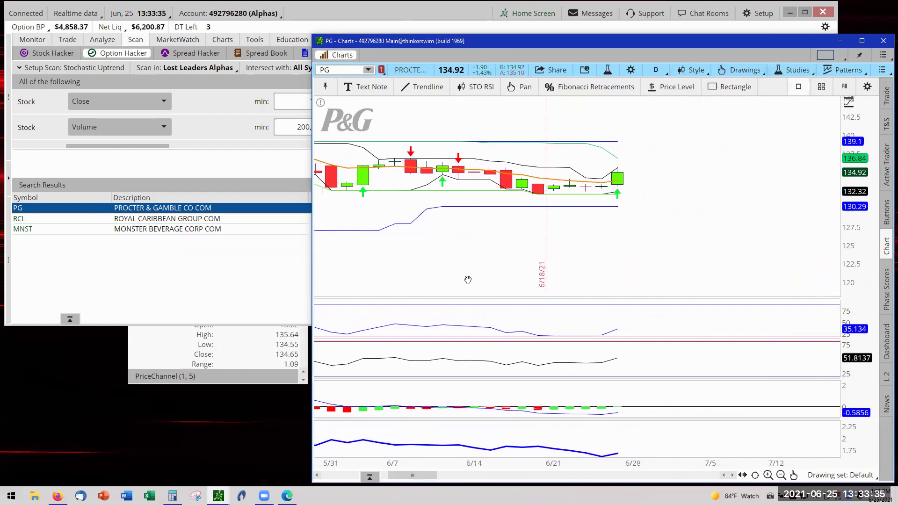
left_click(587, 89)
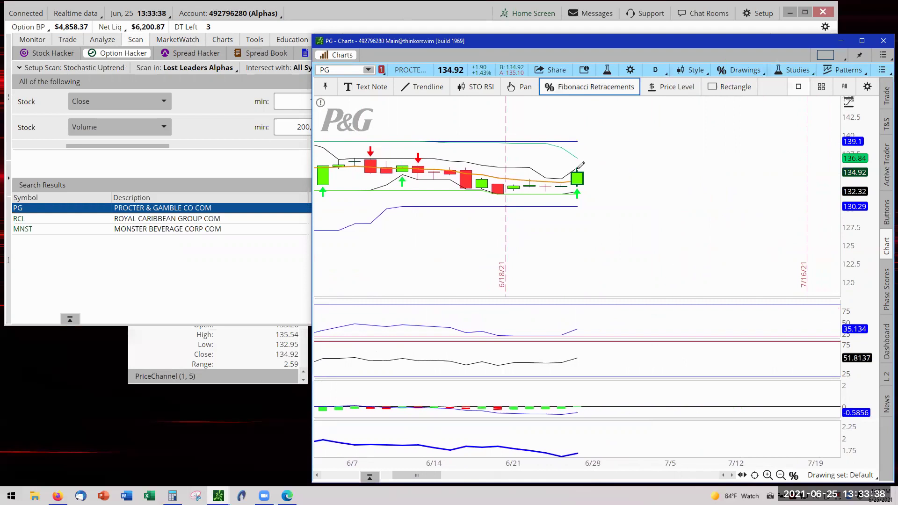
left_click(578, 167)
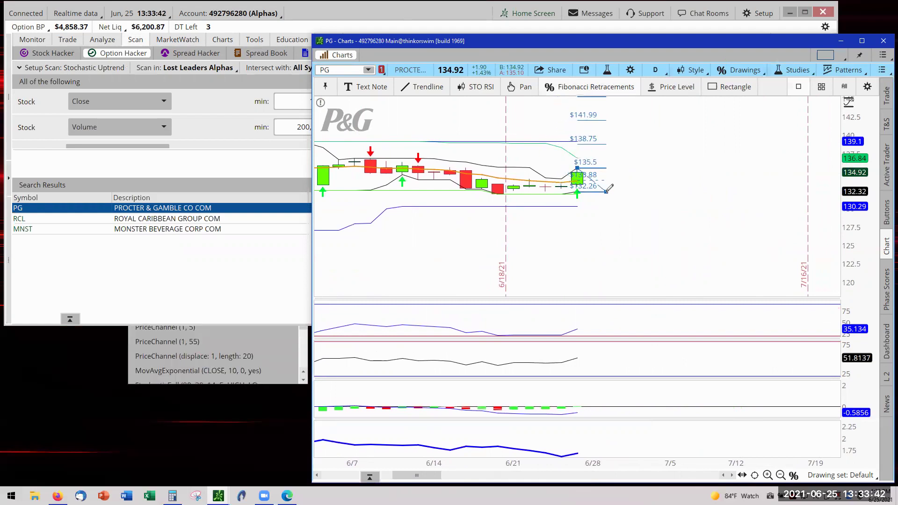
left_click(611, 190)
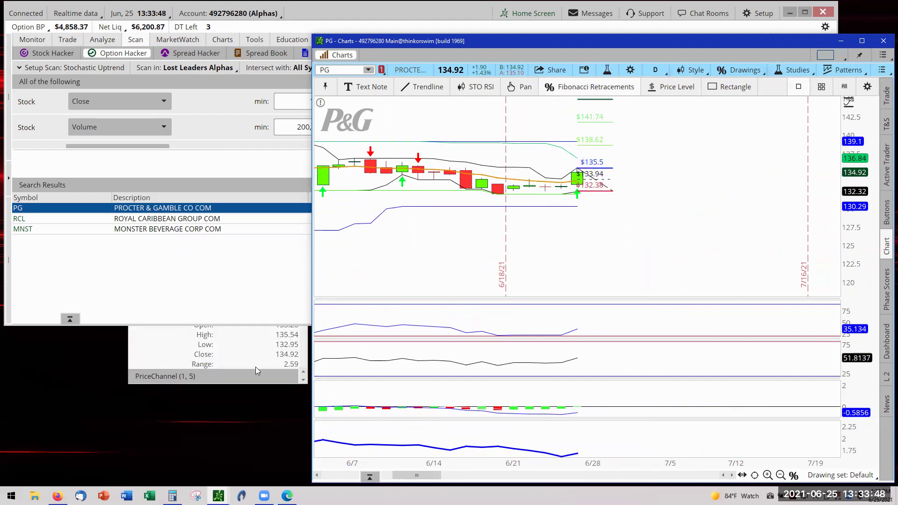
Step: Shorten the main window so the Data Box details are uncovered, and bring the PG chart back to the front
left_click_drag(263, 325, 273, 246)
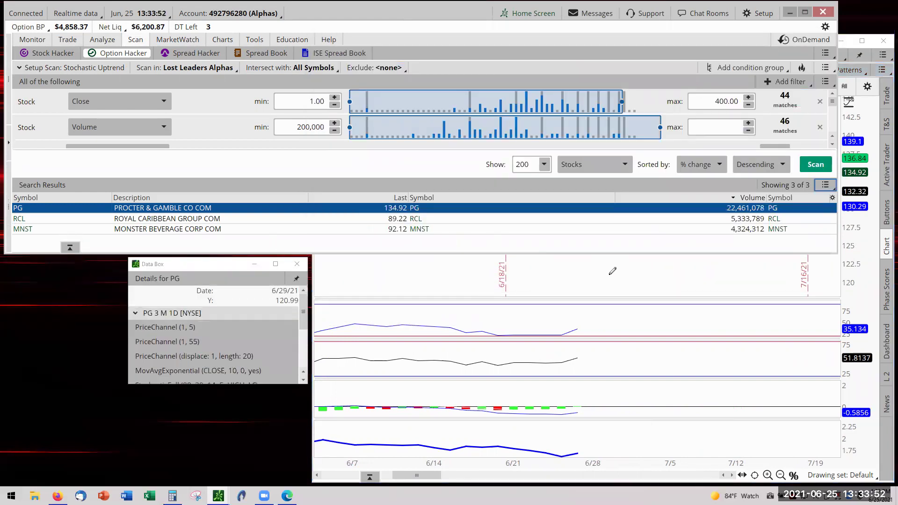
left_click(683, 270)
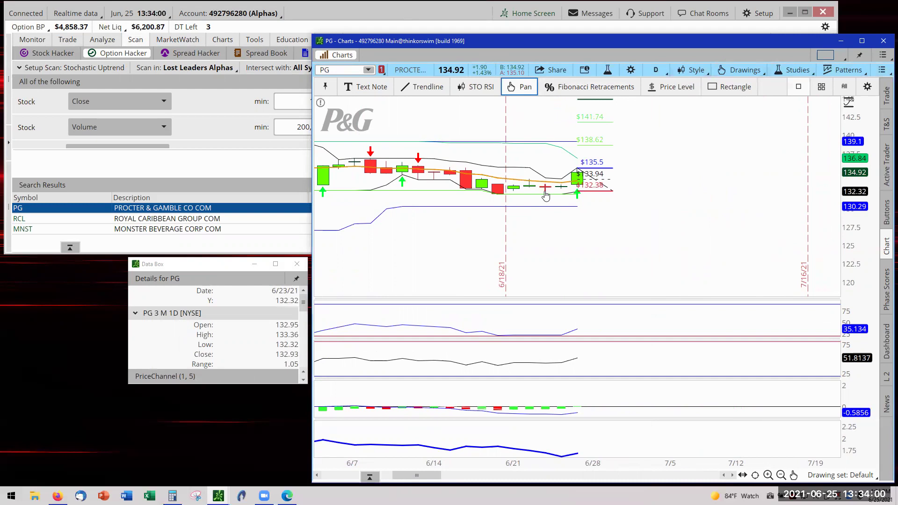
Step: Set PG's newest Fibonacci retracement to begin at 135.55 and end at 132.30
double_click(598, 194)
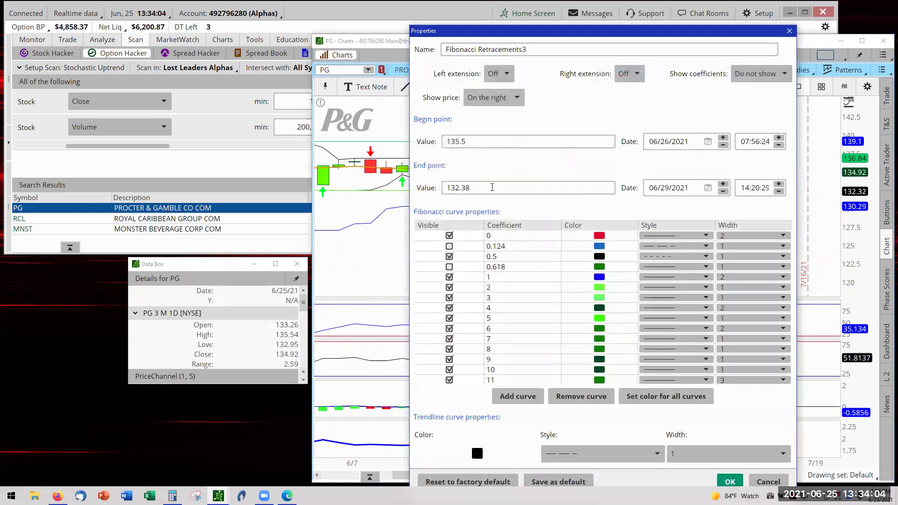
left_click(492, 187)
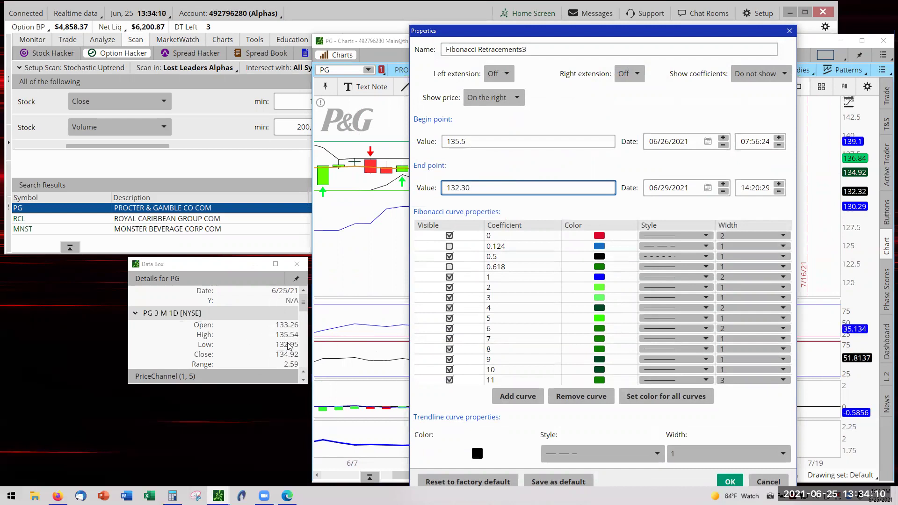
left_click(473, 141)
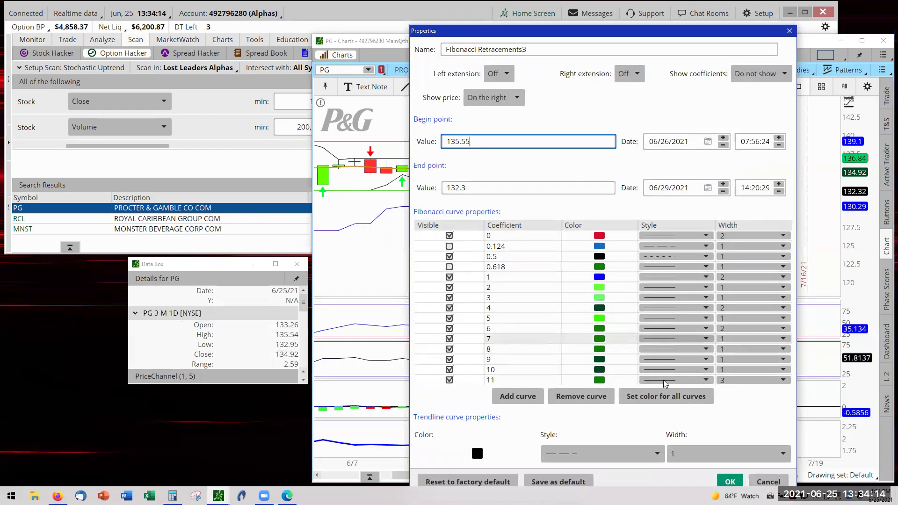
type("5")
left_click(731, 481)
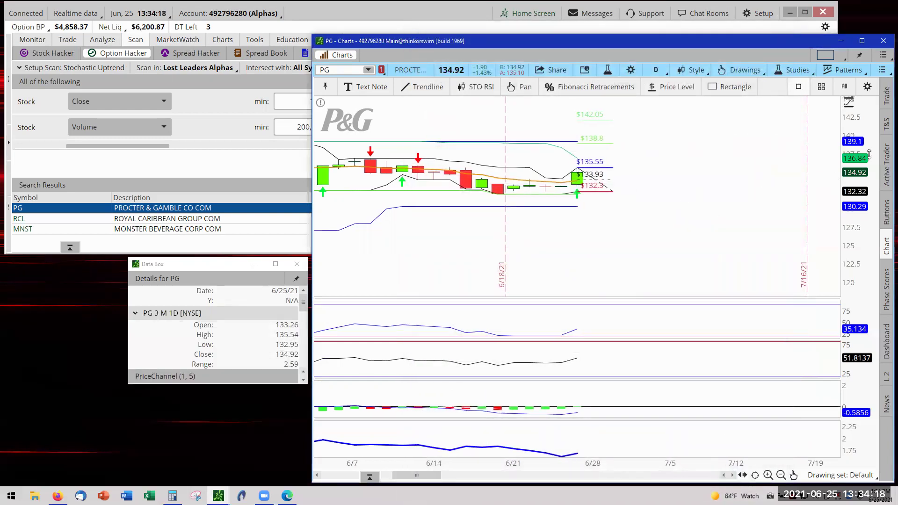
left_click_drag(756, 195, 614, 199)
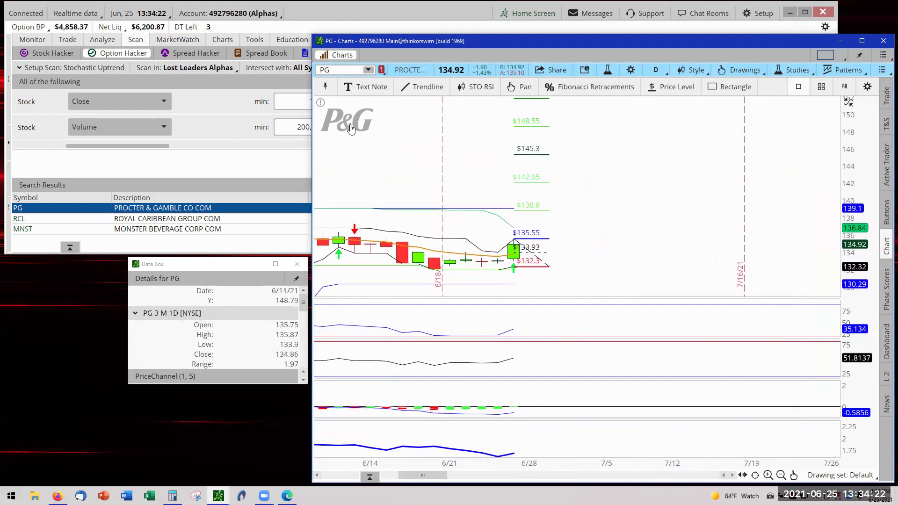
Step: Send RCL from the scan results to the red-linked chart and bring that chart to the front
right_click(20, 221)
mouse_move(135, 401)
left_click(190, 274)
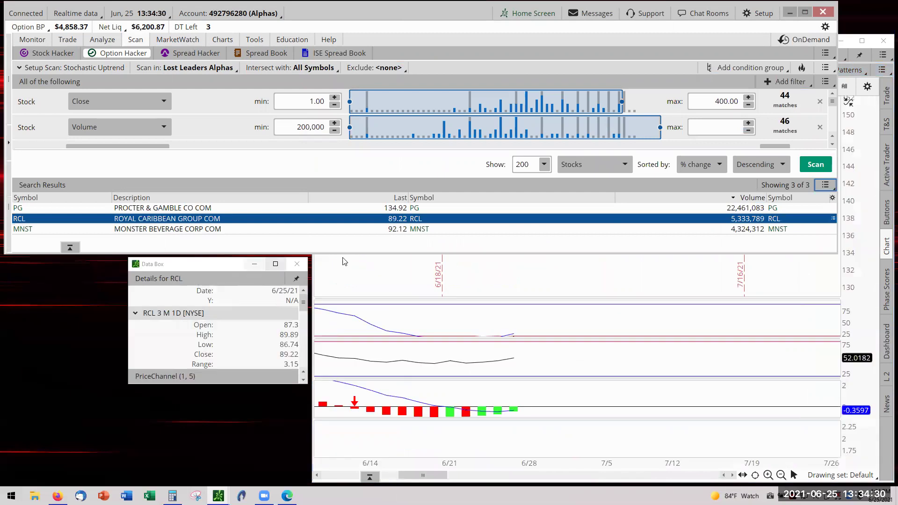
left_click(535, 281)
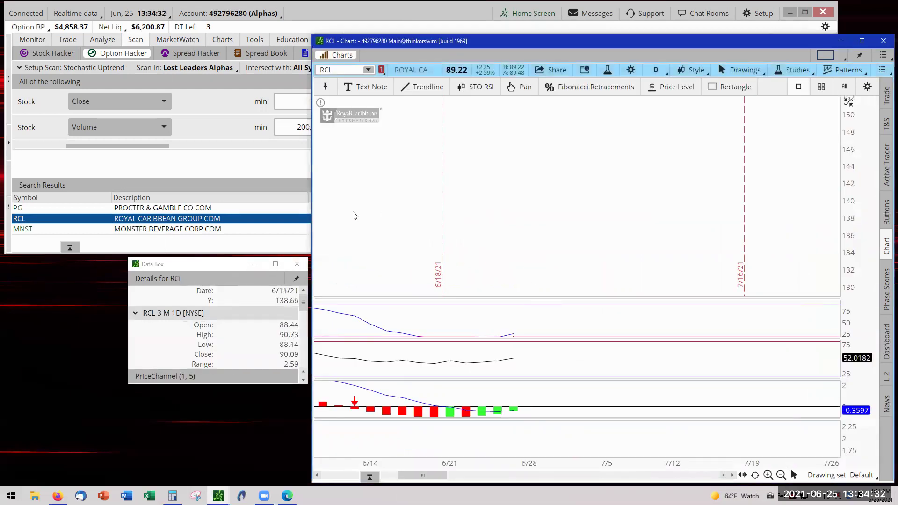
Step: Reset the chart scaling for RCL and frame the June candles around the 6/18/21 expiration line
right_click(461, 238)
left_click(467, 231)
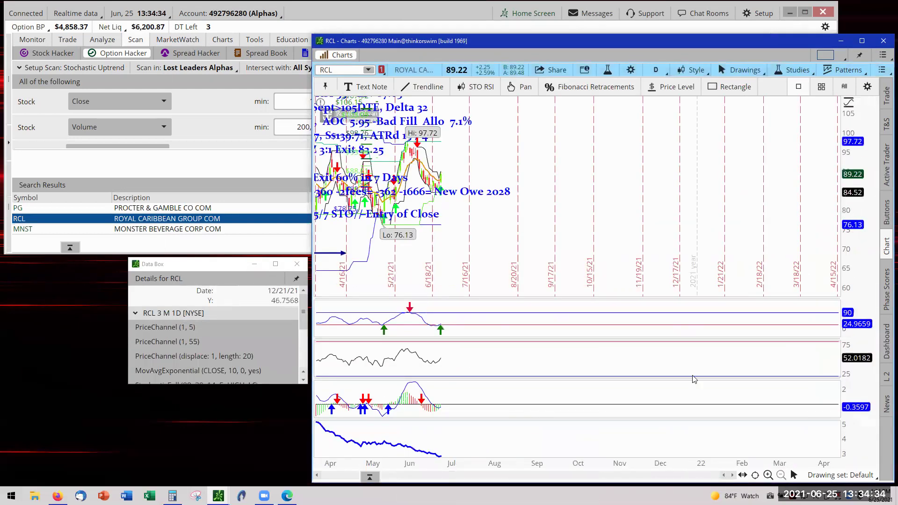
left_click(767, 475)
left_click(768, 475)
left_click_drag(675, 477, 418, 479)
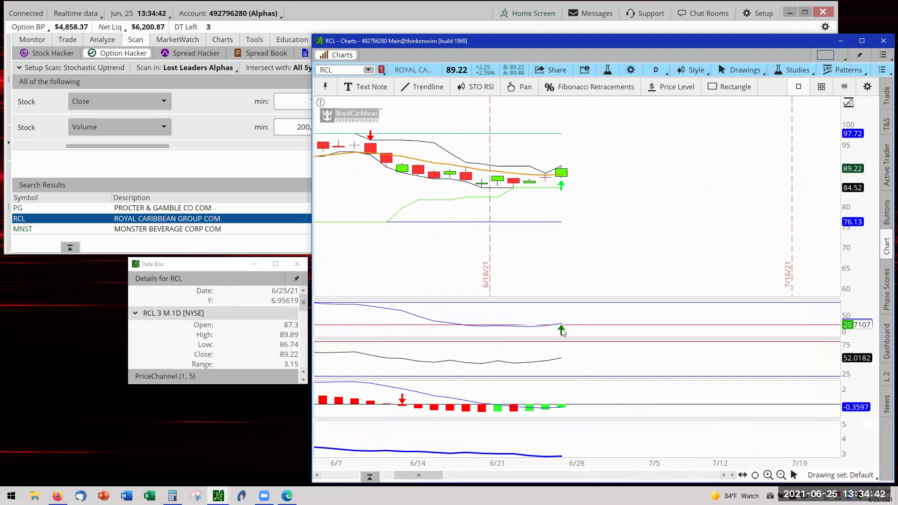
Step: Draw a Fibonacci retracement at RCL's latest candle, from about 89.99 at its high down to about 84.63
left_click(575, 88)
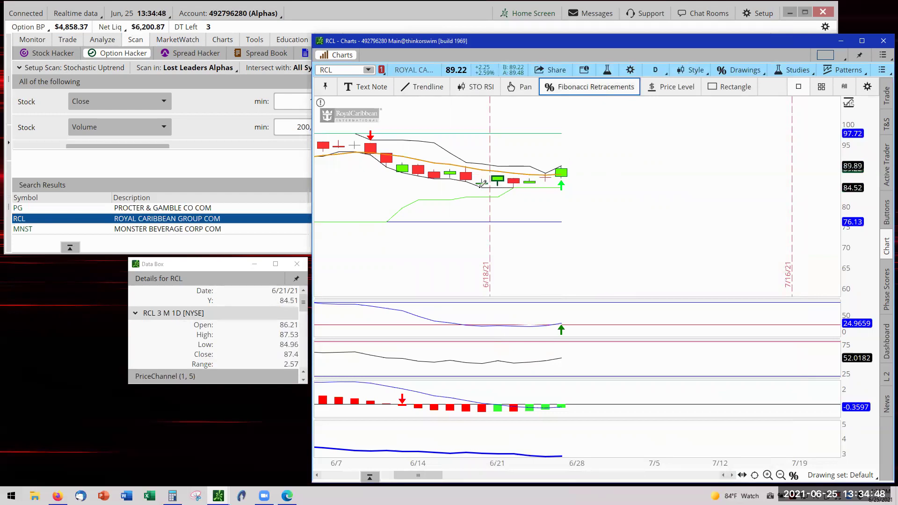
left_click(562, 165)
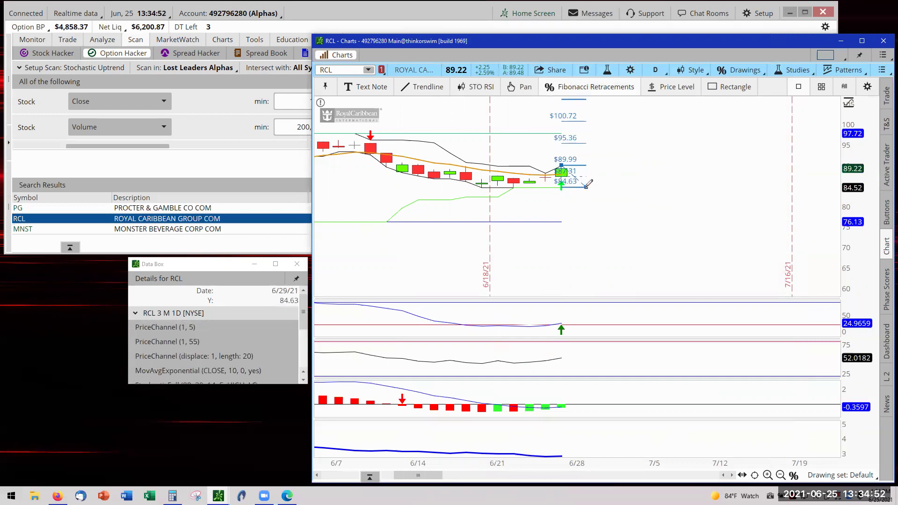
left_click(591, 184)
left_click(519, 87)
left_click_drag(672, 183, 687, 184)
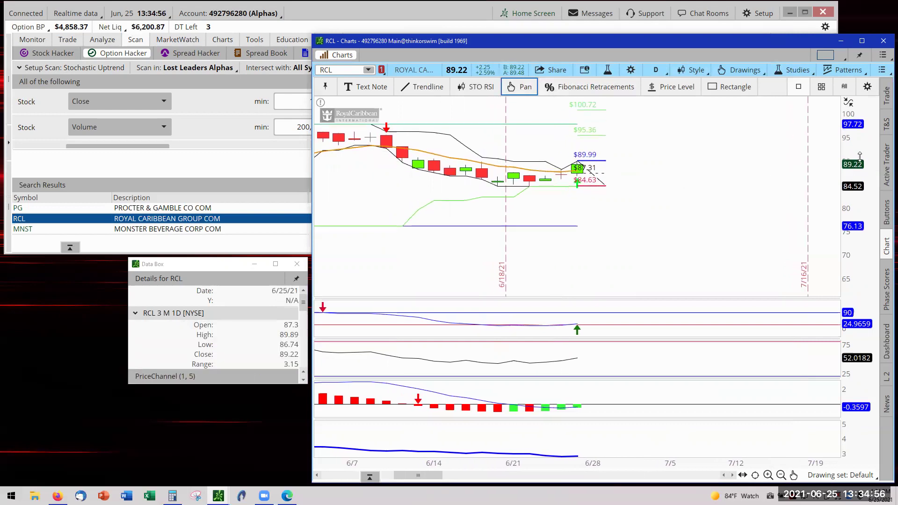
left_click_drag(790, 177, 692, 205)
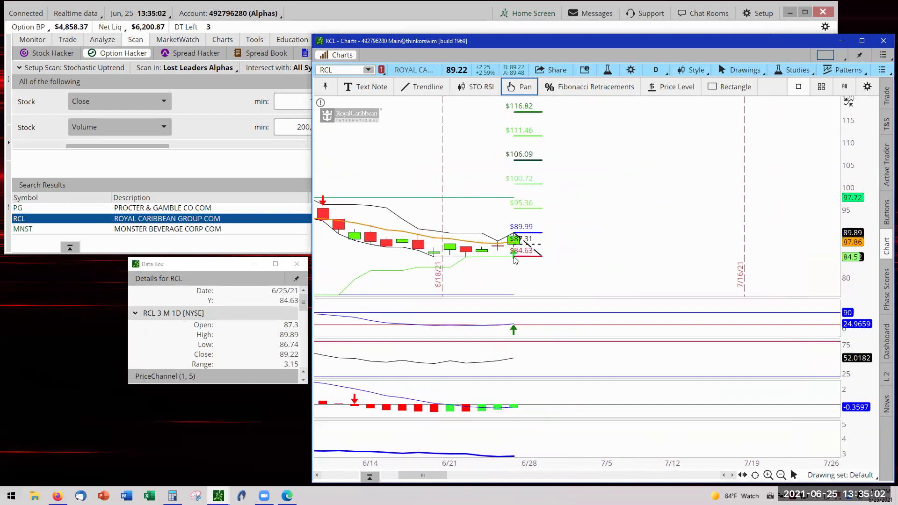
mouse_move(514, 259)
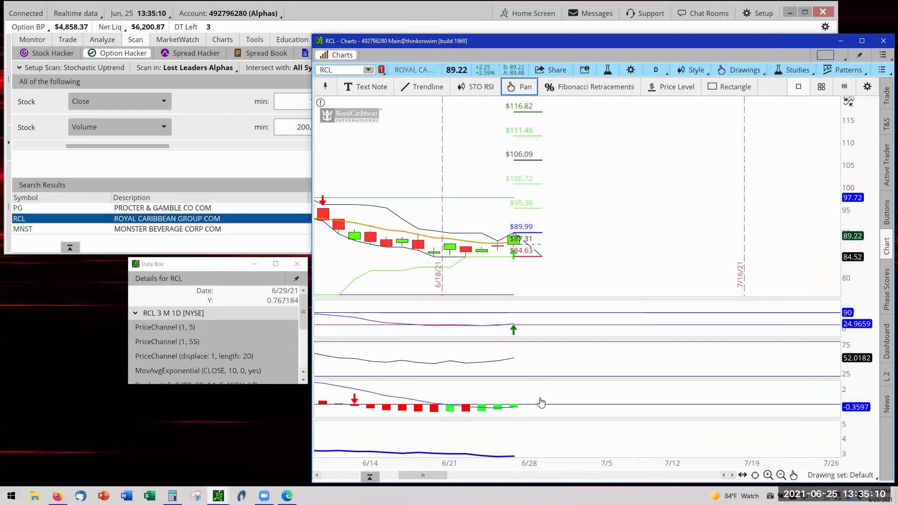
Step: Switch to the June 25, '21 CPRI 5% title page in the Edge browser
left_click(290, 452)
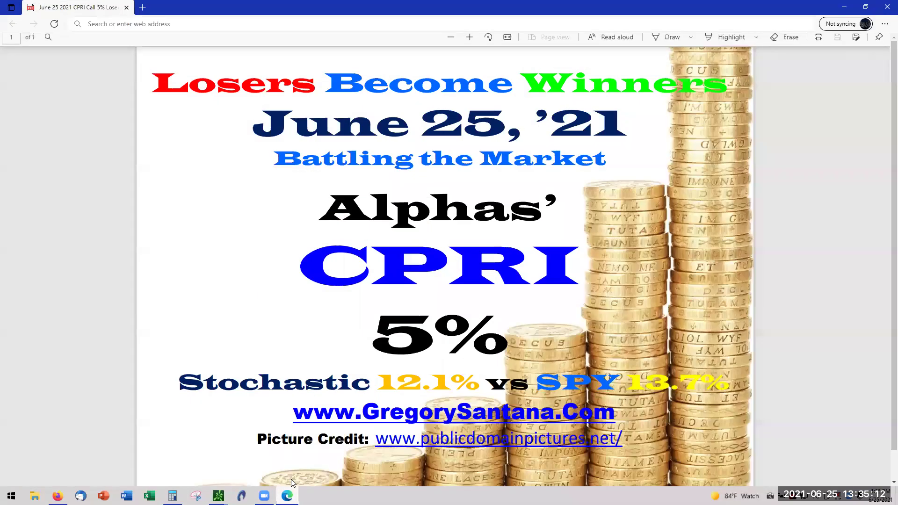